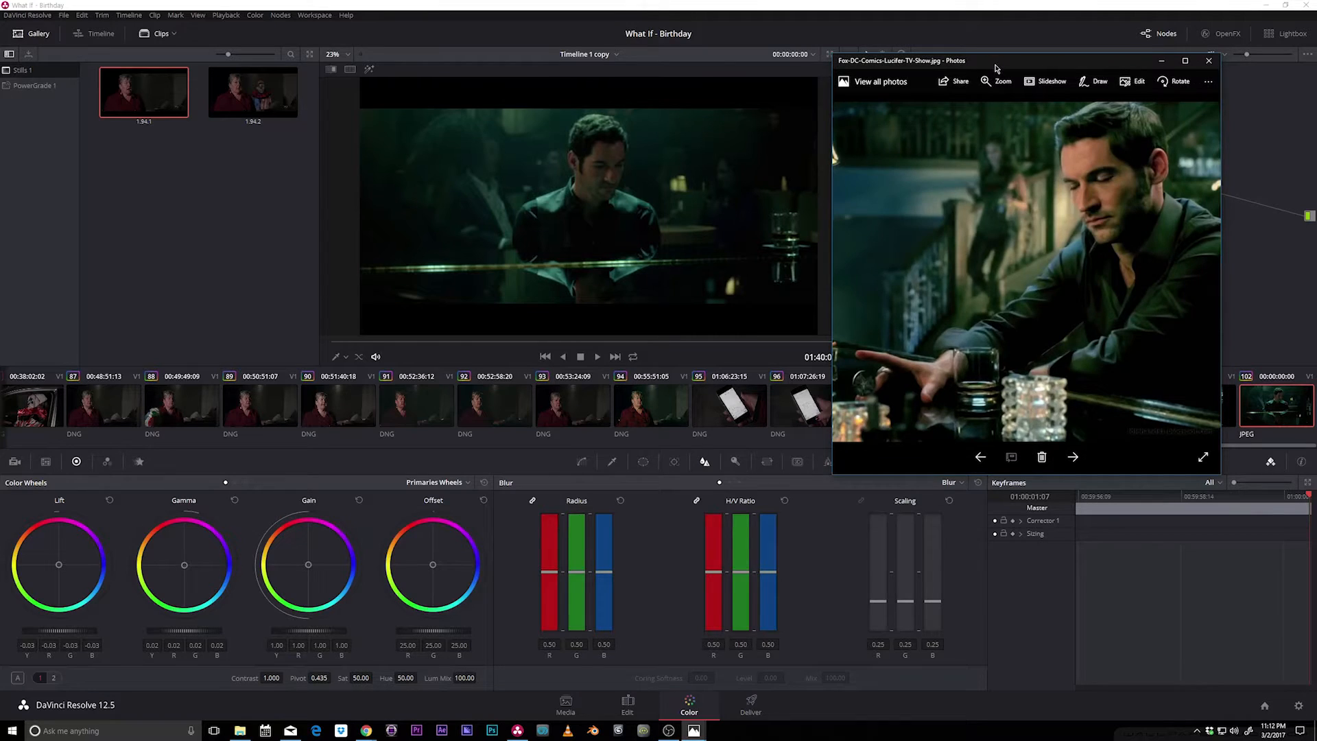
Step: Move the Lucifer reference photo clear of the node graph and select the clip of the woman in the red coat
drag(996, 69, 230, 146)
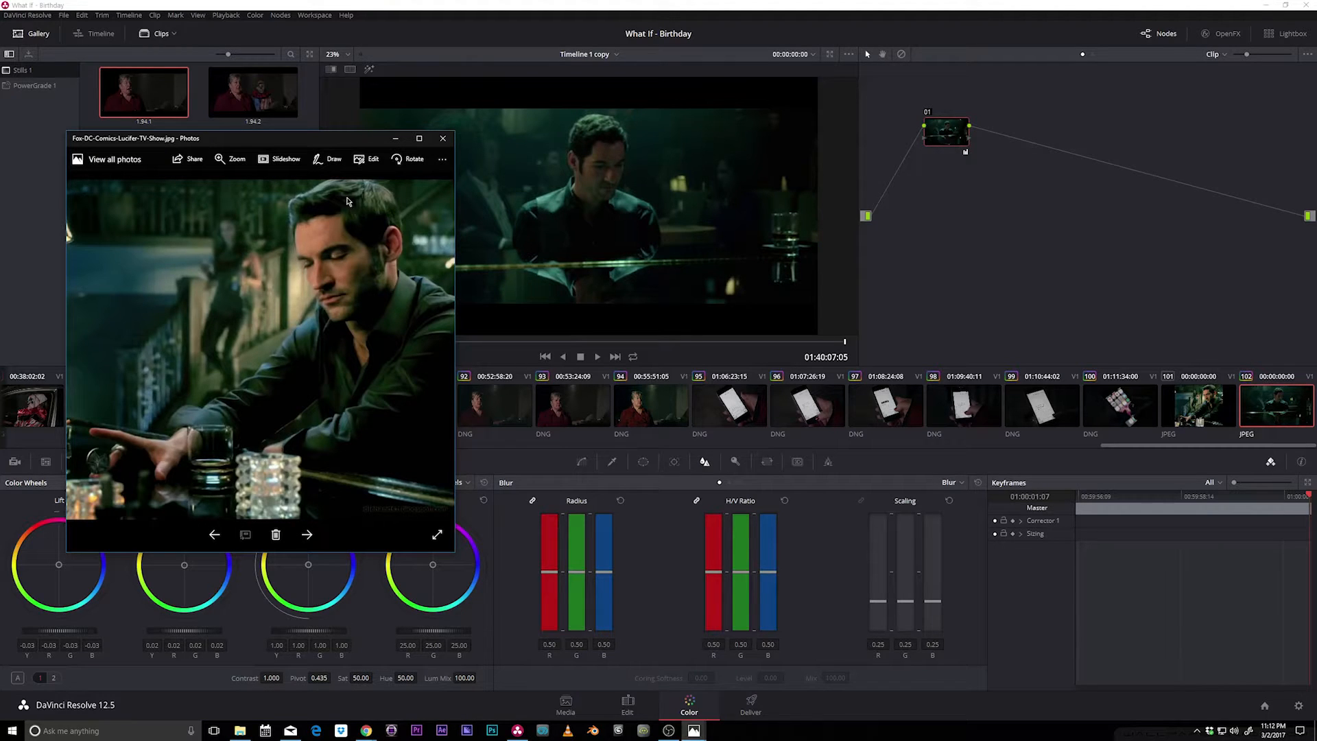
drag(326, 141, 336, 137)
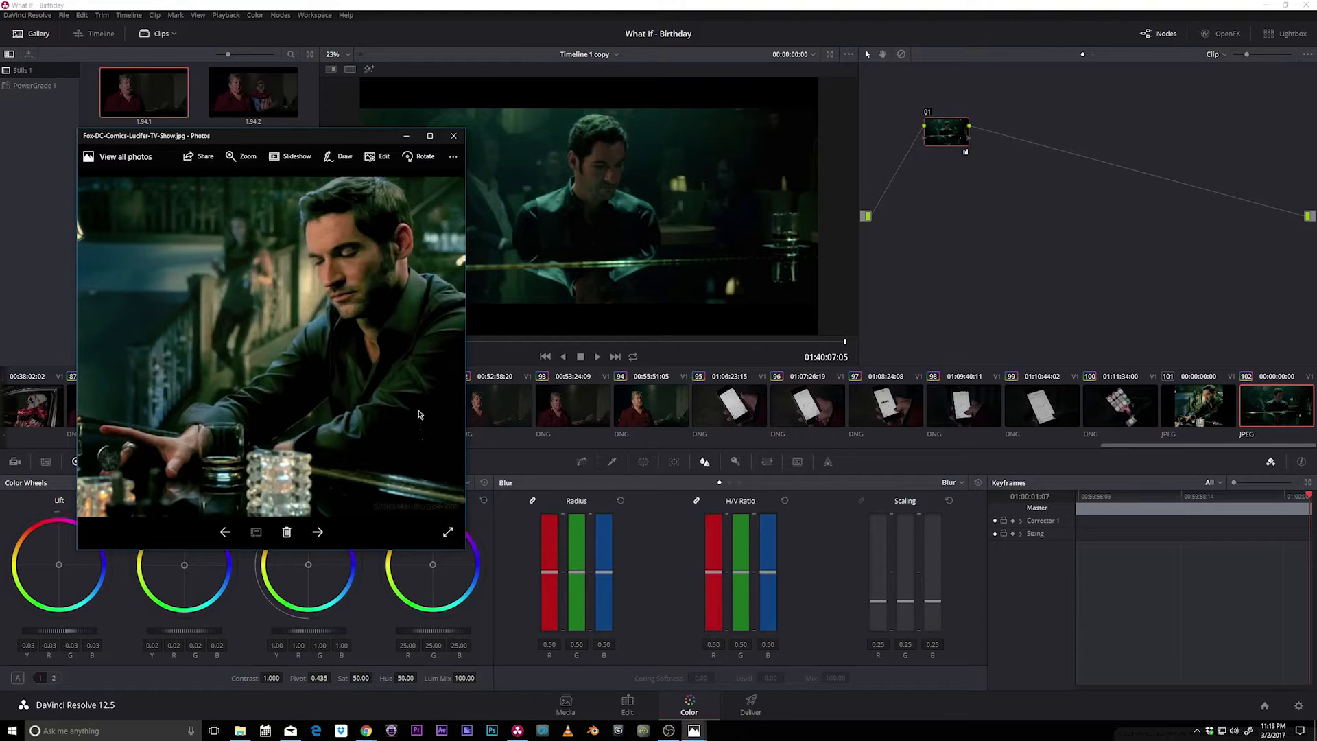
click(610, 407)
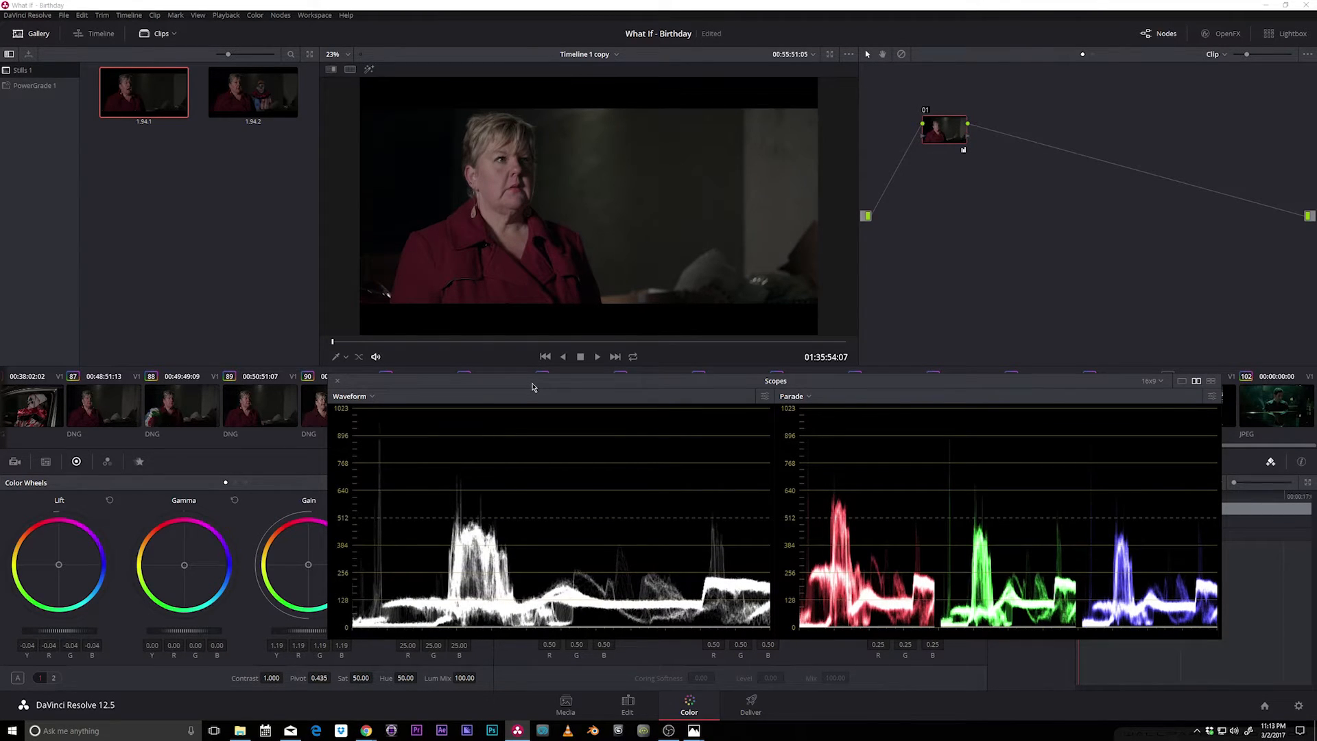
Step: Add three serial nodes after node 01, setting saturation to 55.30 on node 02 and tinting node 03 green through lift and gamma
key(alt+s)
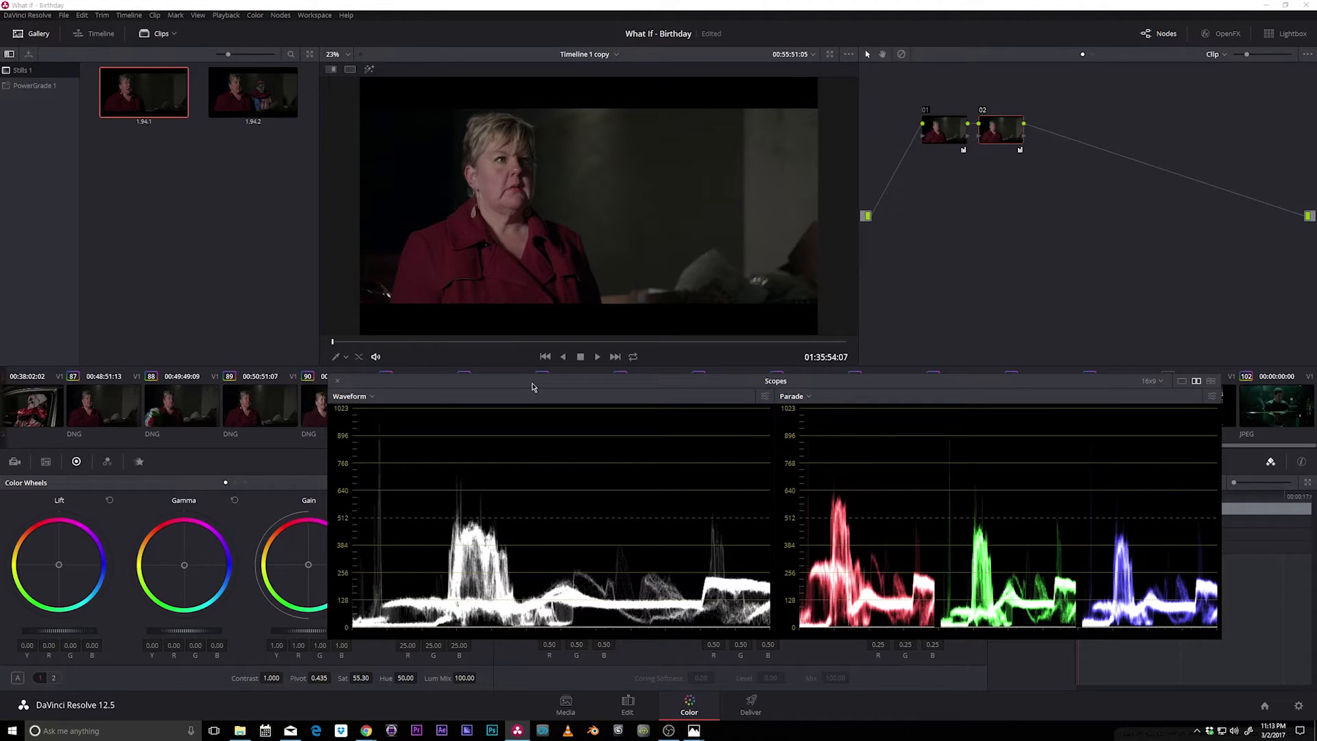
key(alt+s)
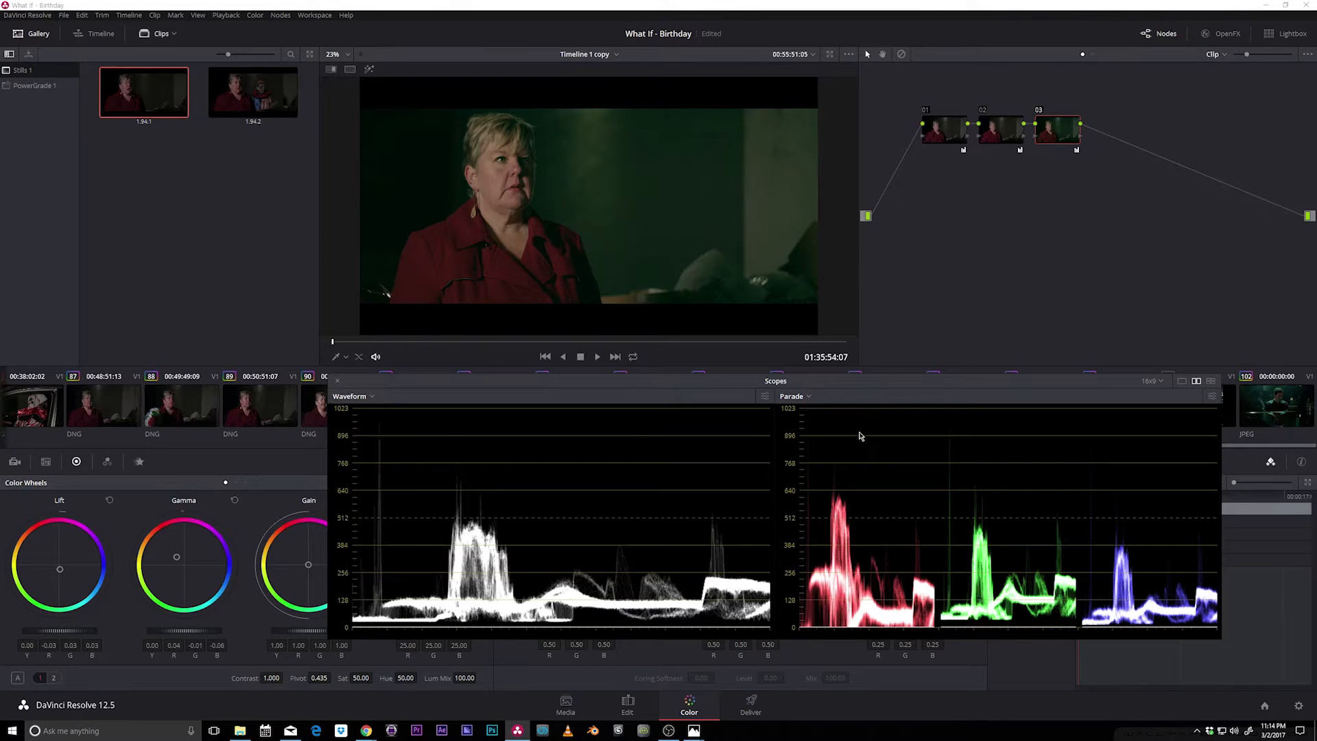
drag(849, 382, 820, 384)
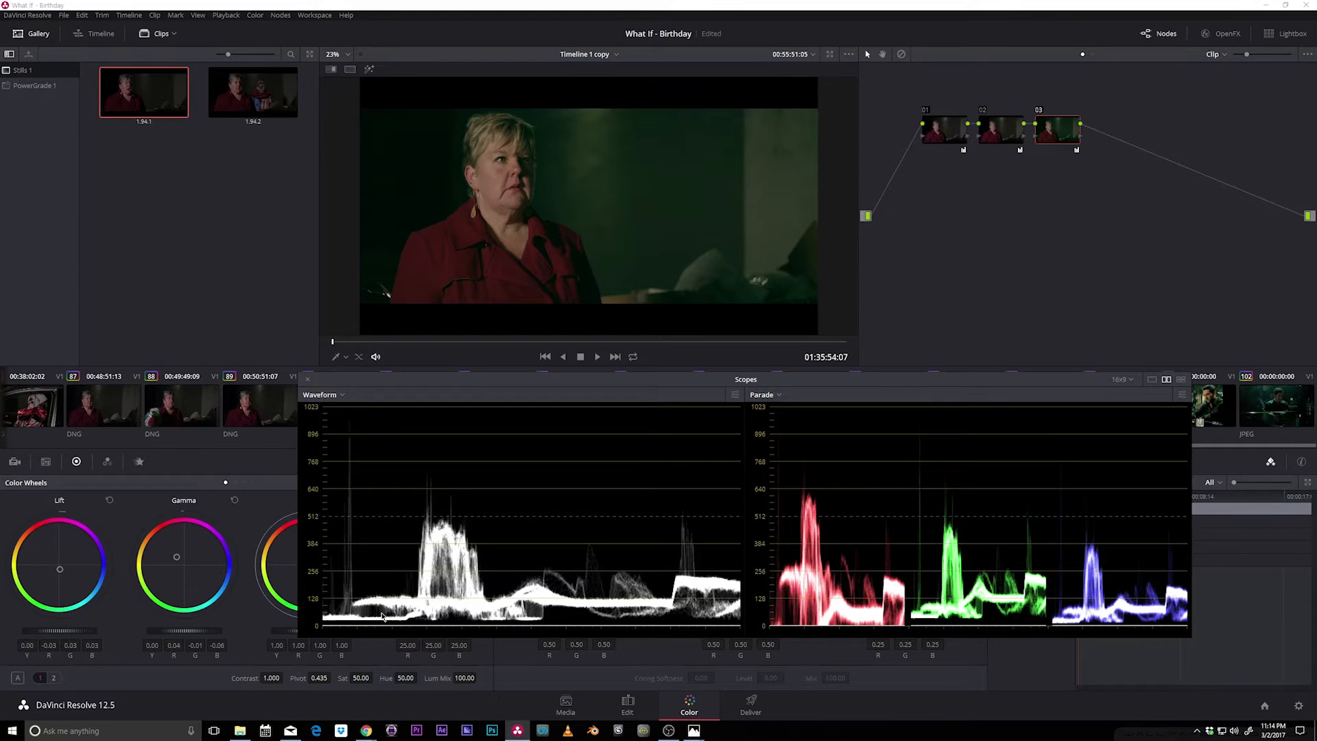
click(1062, 138)
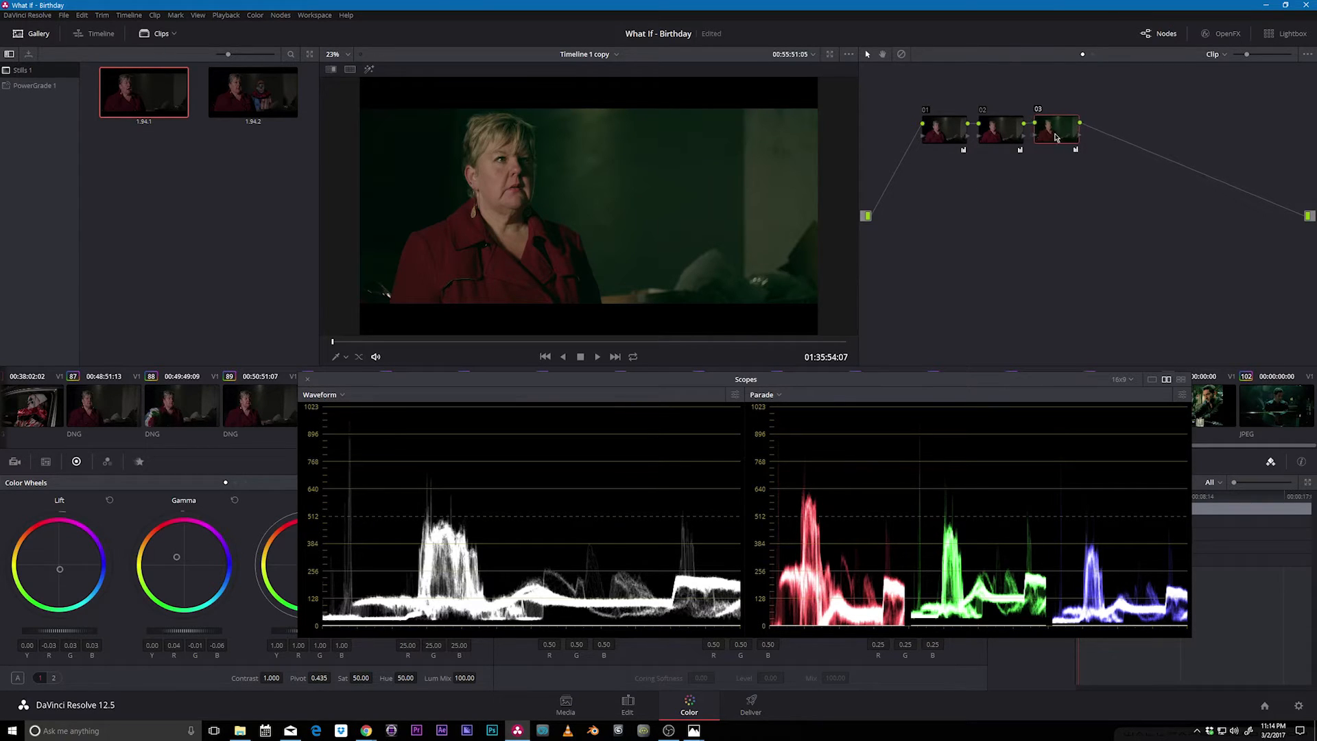
key(alt+s)
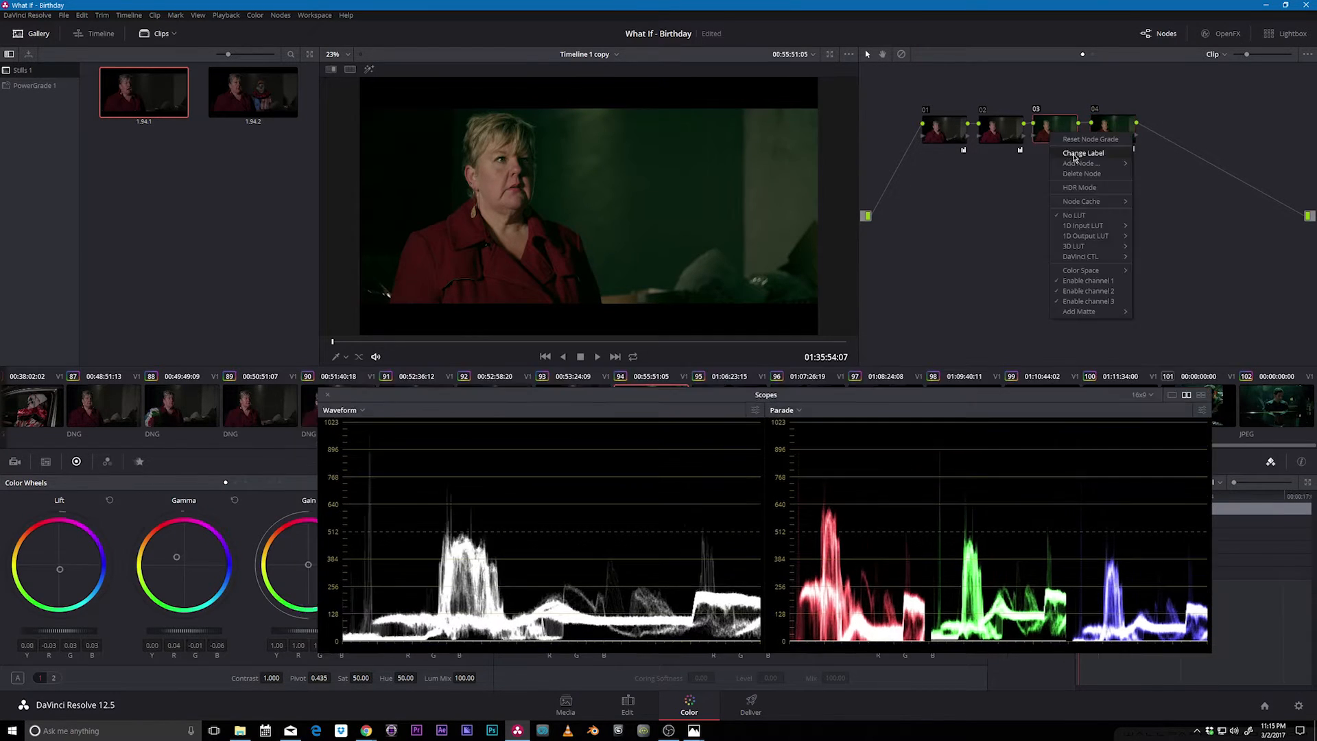
Step: Label node 03 as LOOK
click(1081, 155)
text(LOO)
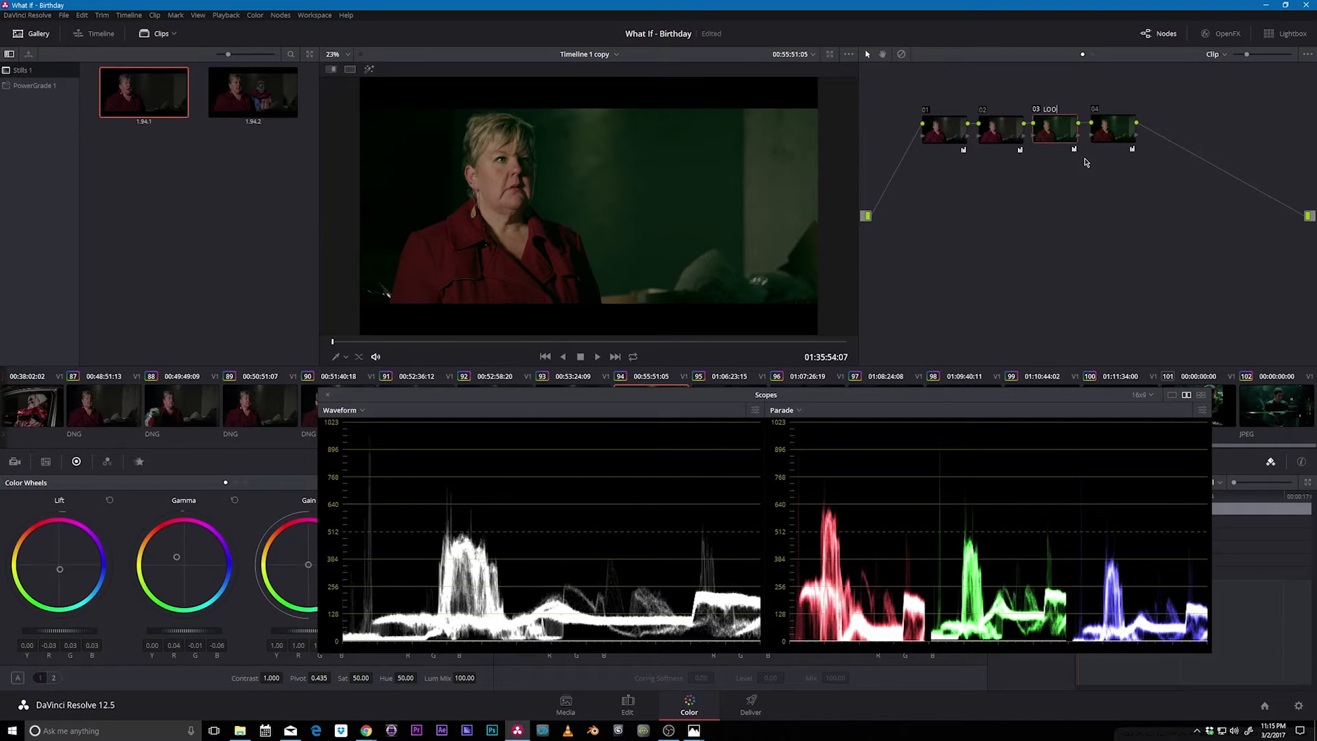
text(K)
key(Return)
Step: Hide the scopes and lower the LOOK node's key output gain while viewing the enlarged image
key(ctrl+shift+w)
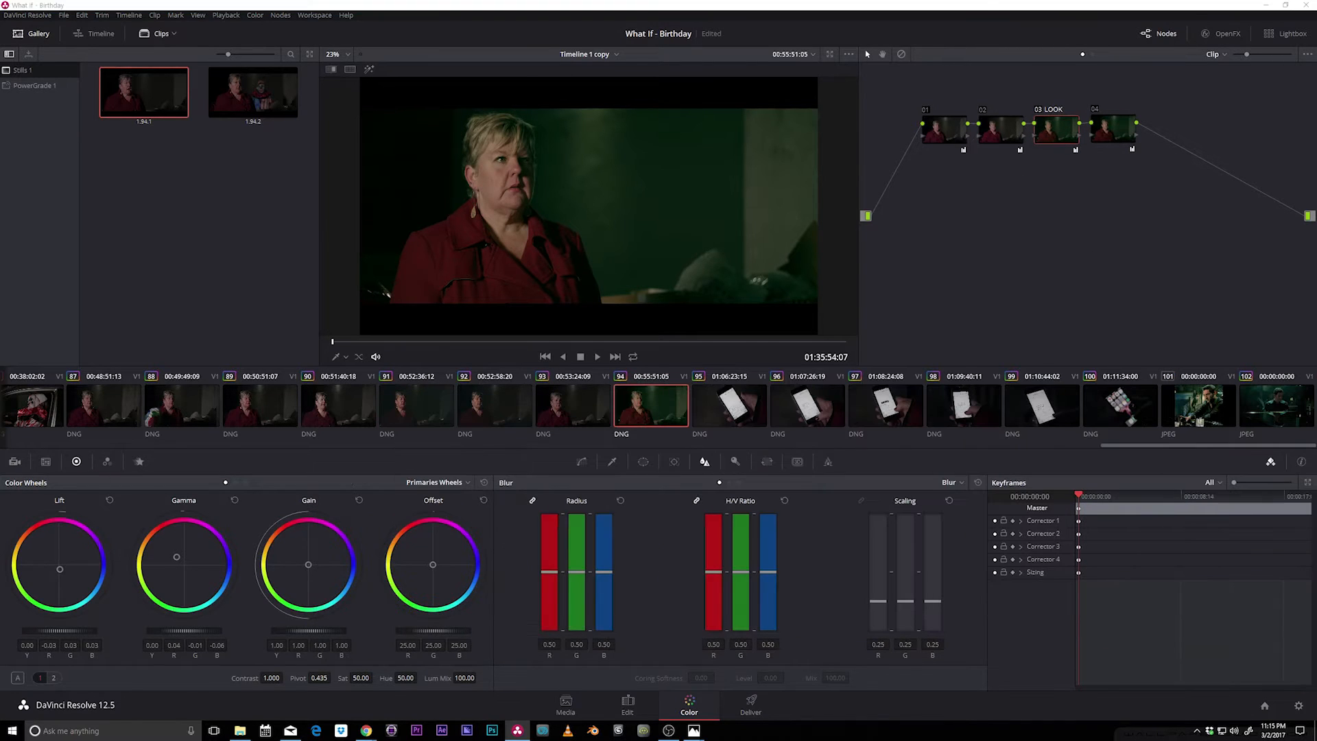
key(alt+f)
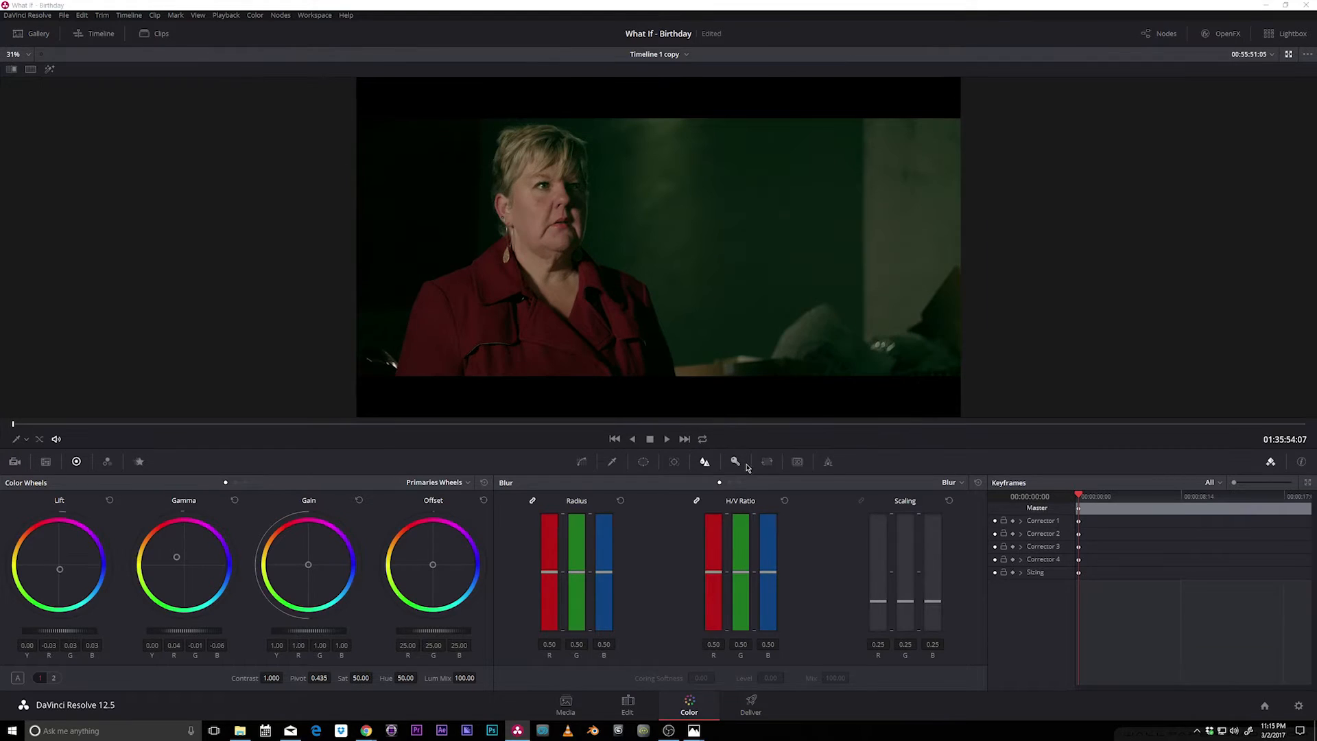
click(741, 462)
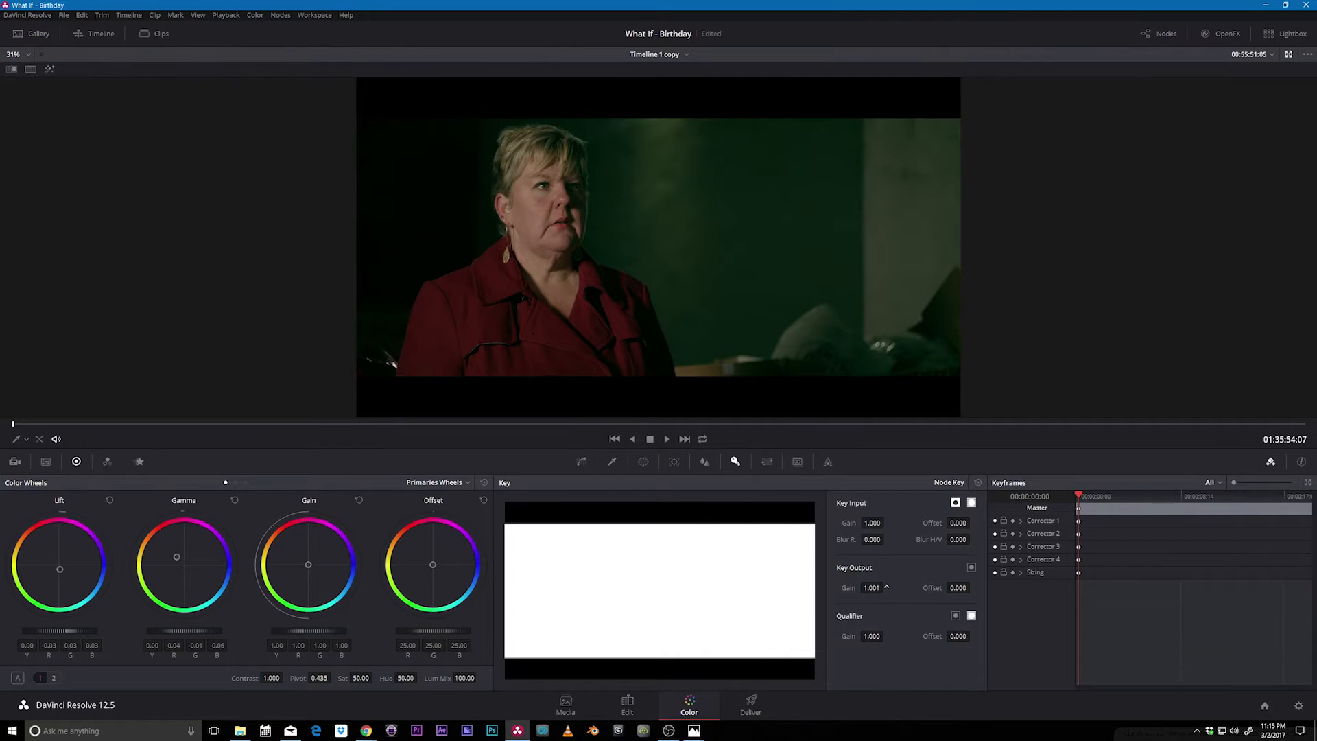
drag(871, 587, 837, 588)
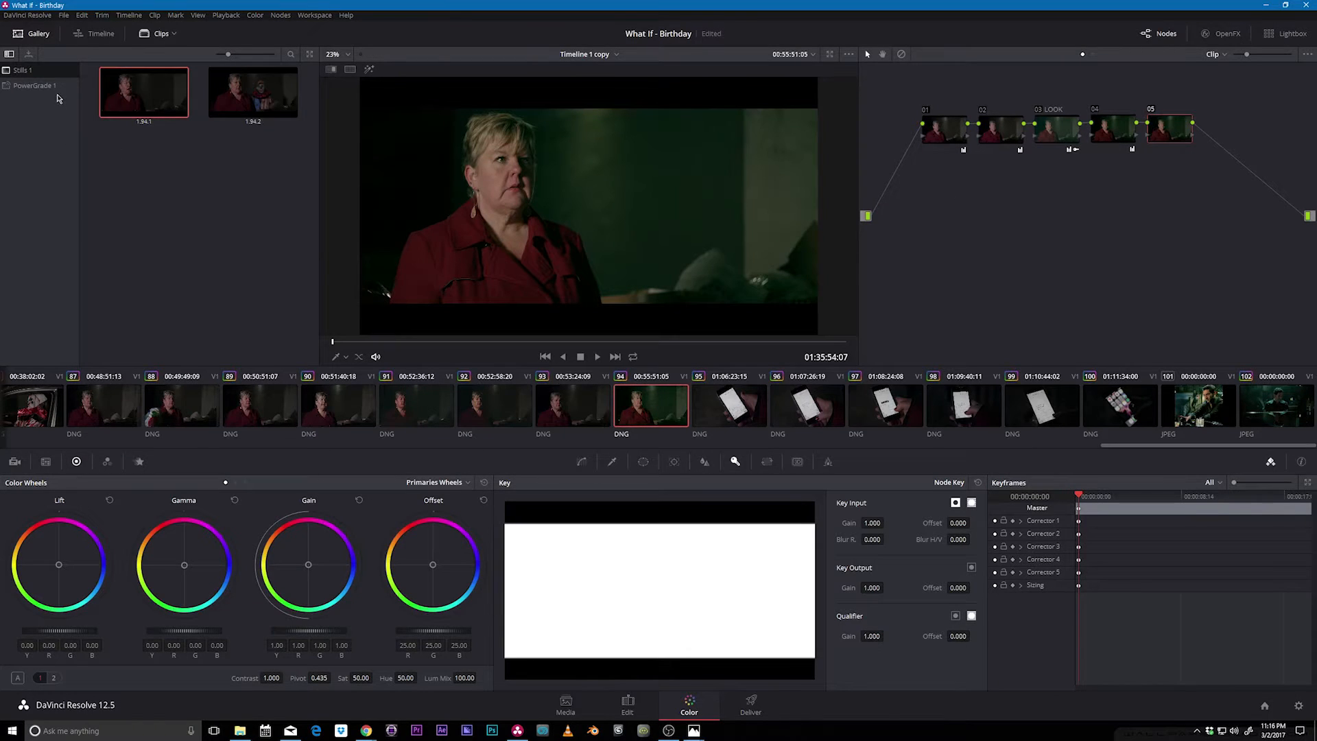
Step: Apply the S1-3H Shadow Rolloff PowerGrade to node 05 and add a serial node after it with saturation 47.50
click(35, 85)
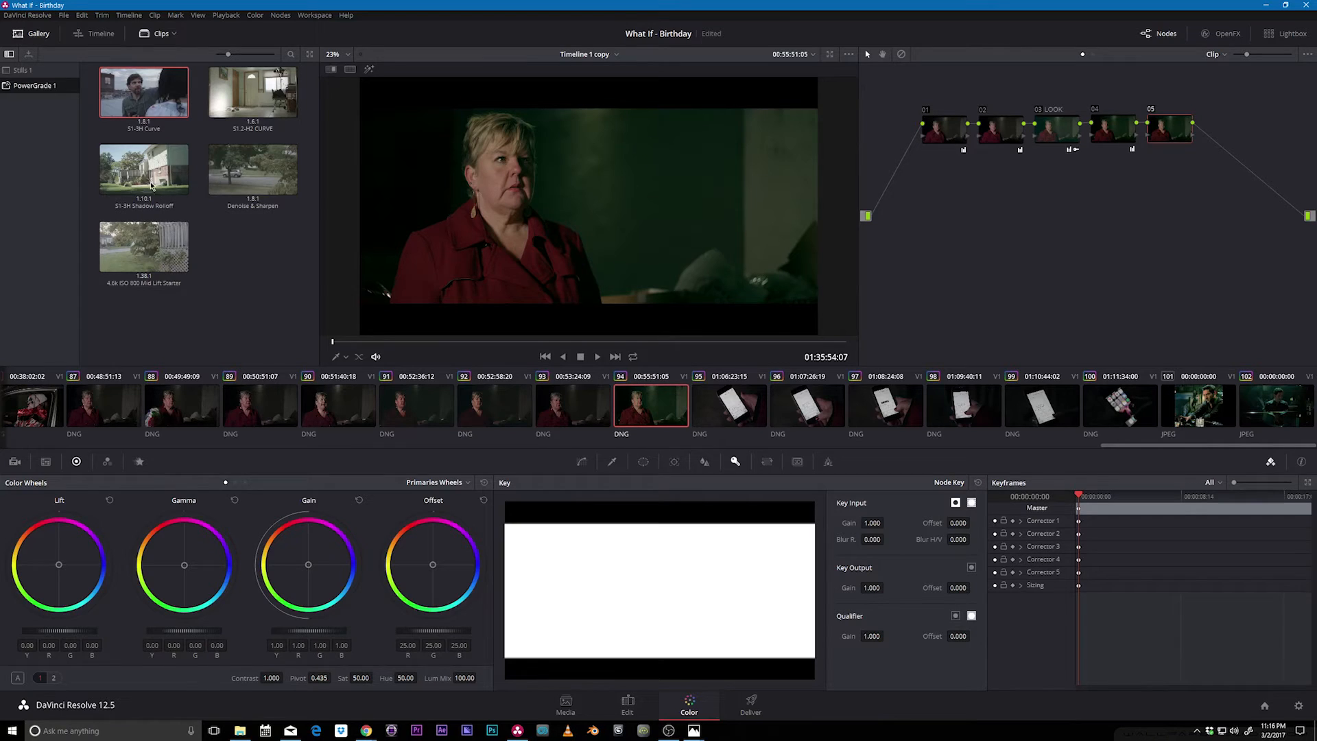
drag(151, 185, 1172, 137)
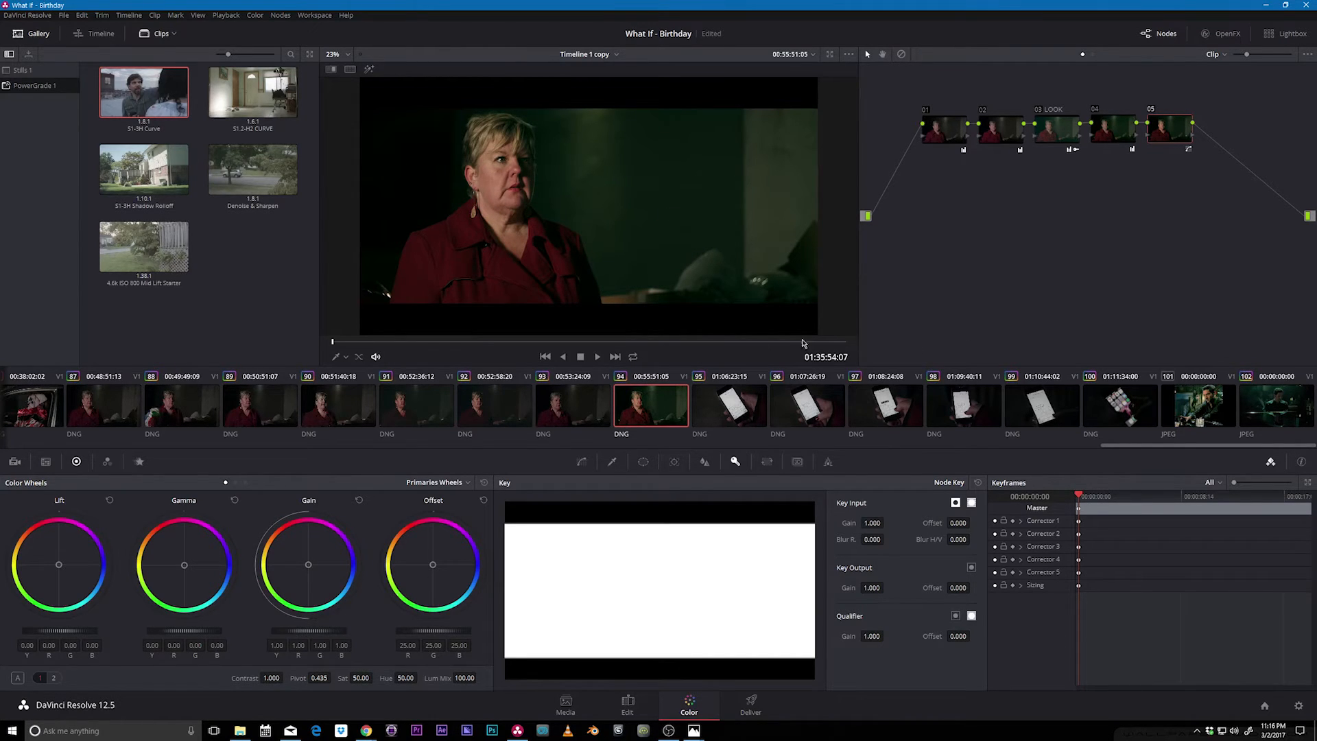
click(612, 462)
key(alt+s)
Step: Compare the graded shot at full screen with the two Lucifer reference photos
key(ctrl+f)
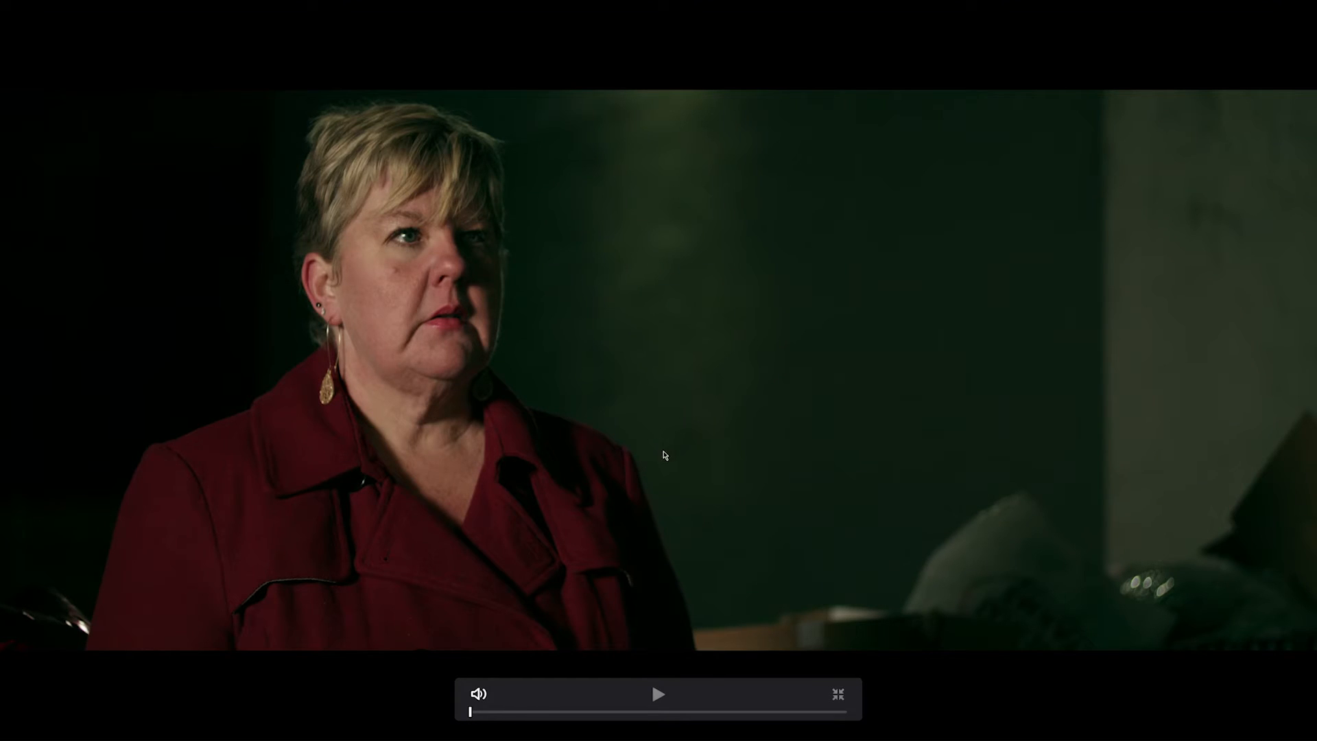
key(alt+Tab)
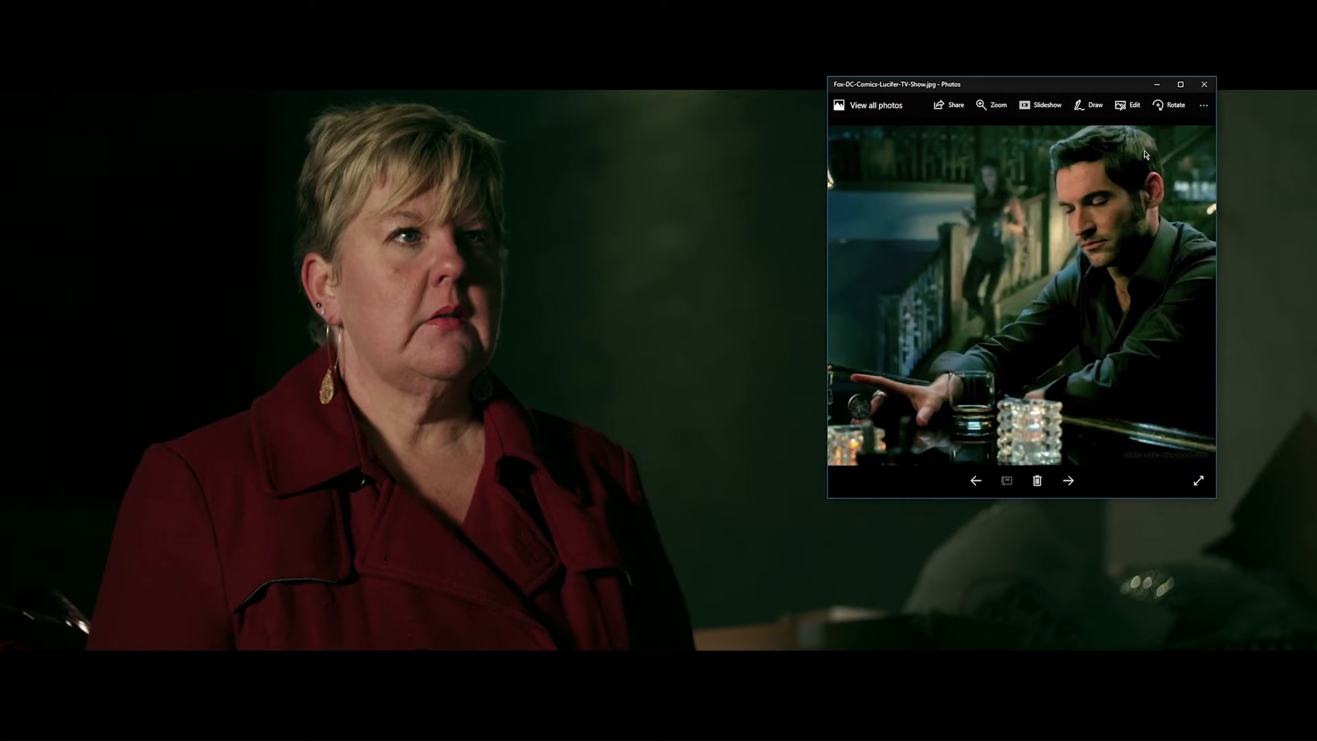
mouse_move(478, 163)
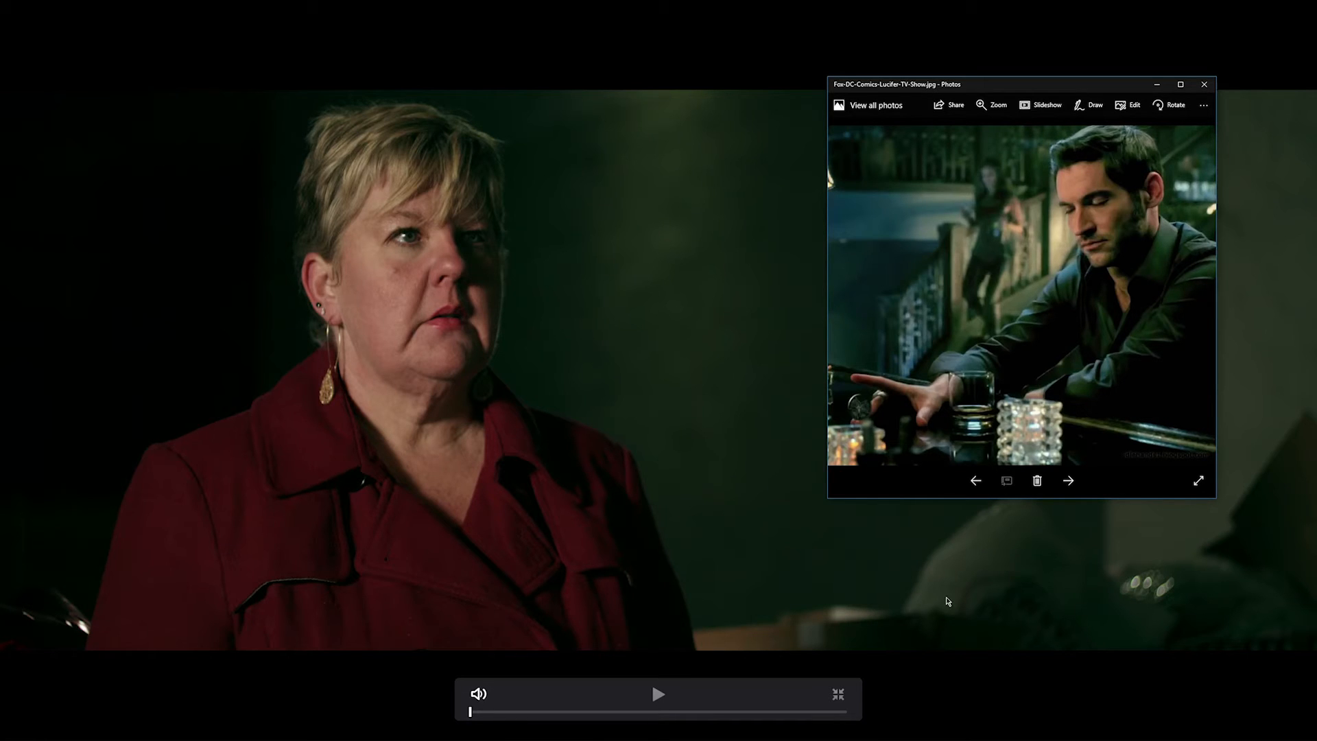
drag(962, 61, 1071, 305)
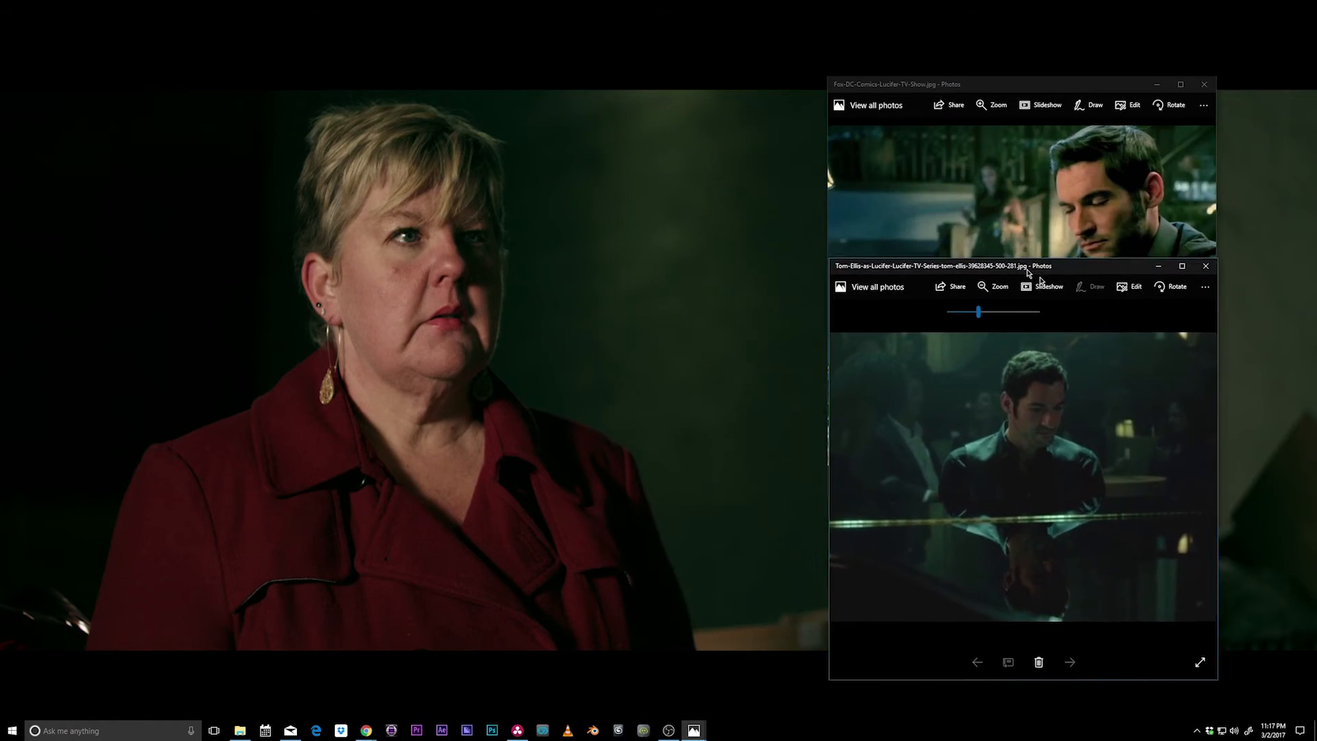
drag(987, 84, 858, 78)
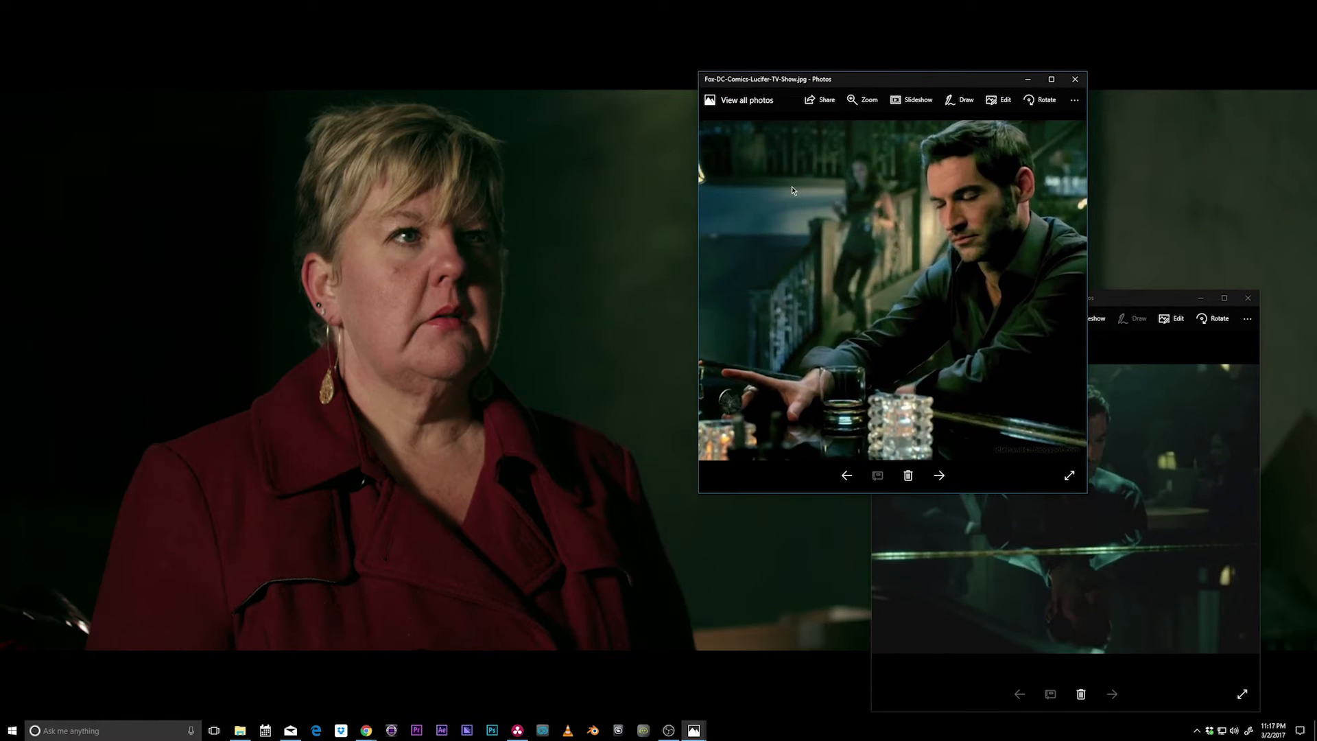
mouse_move(401, 297)
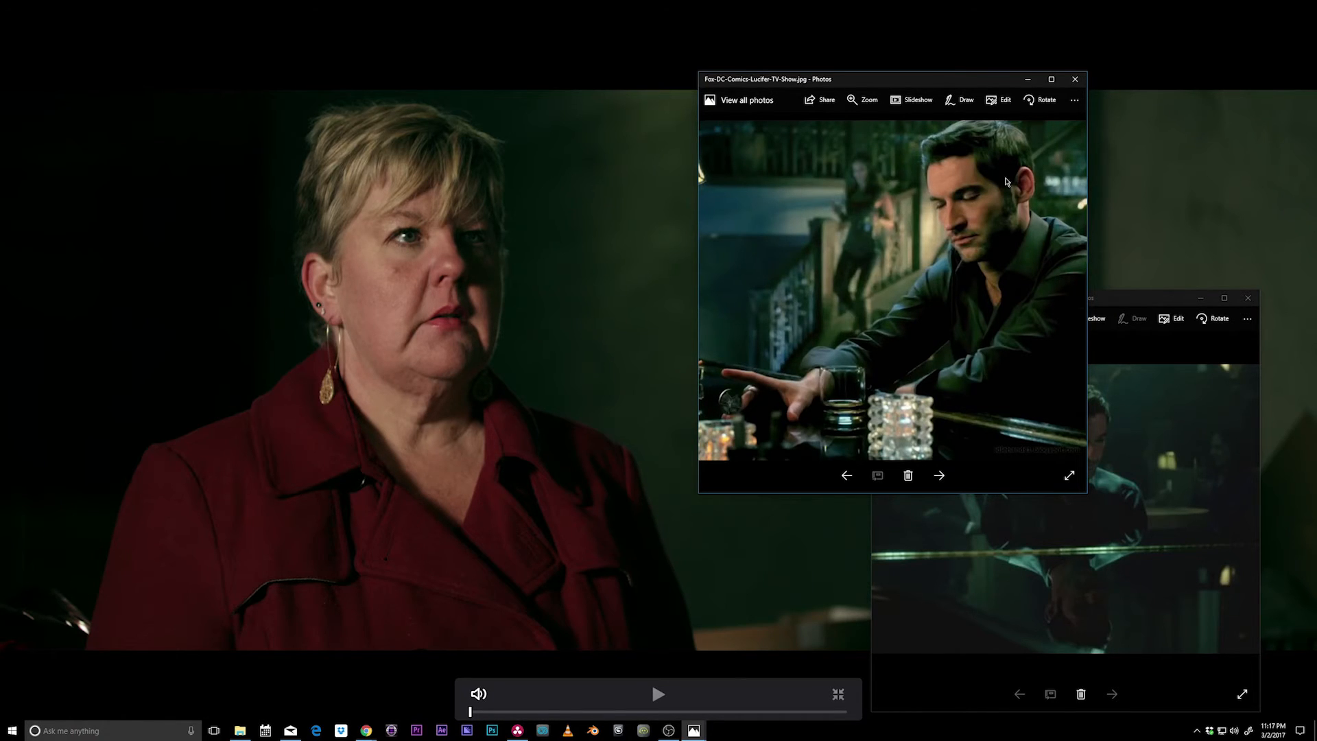
key(alt+Tab)
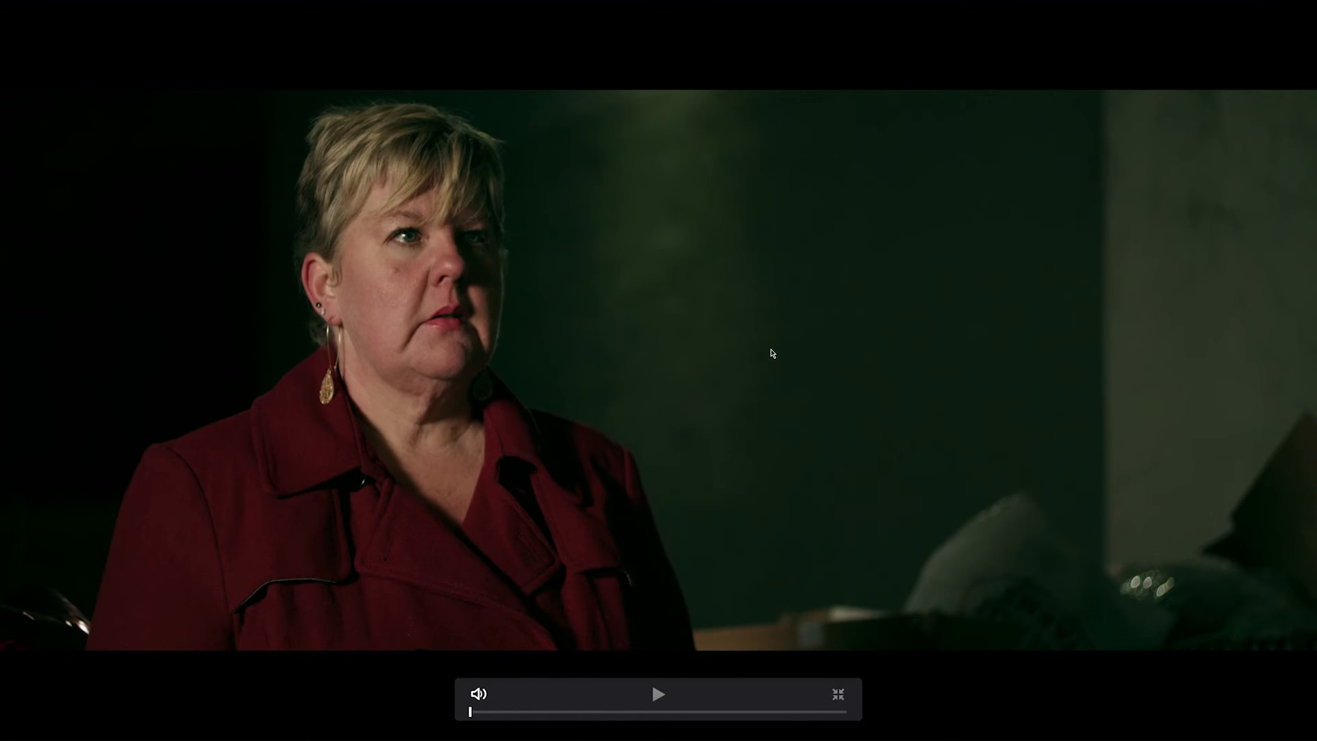
key(alt+Tab)
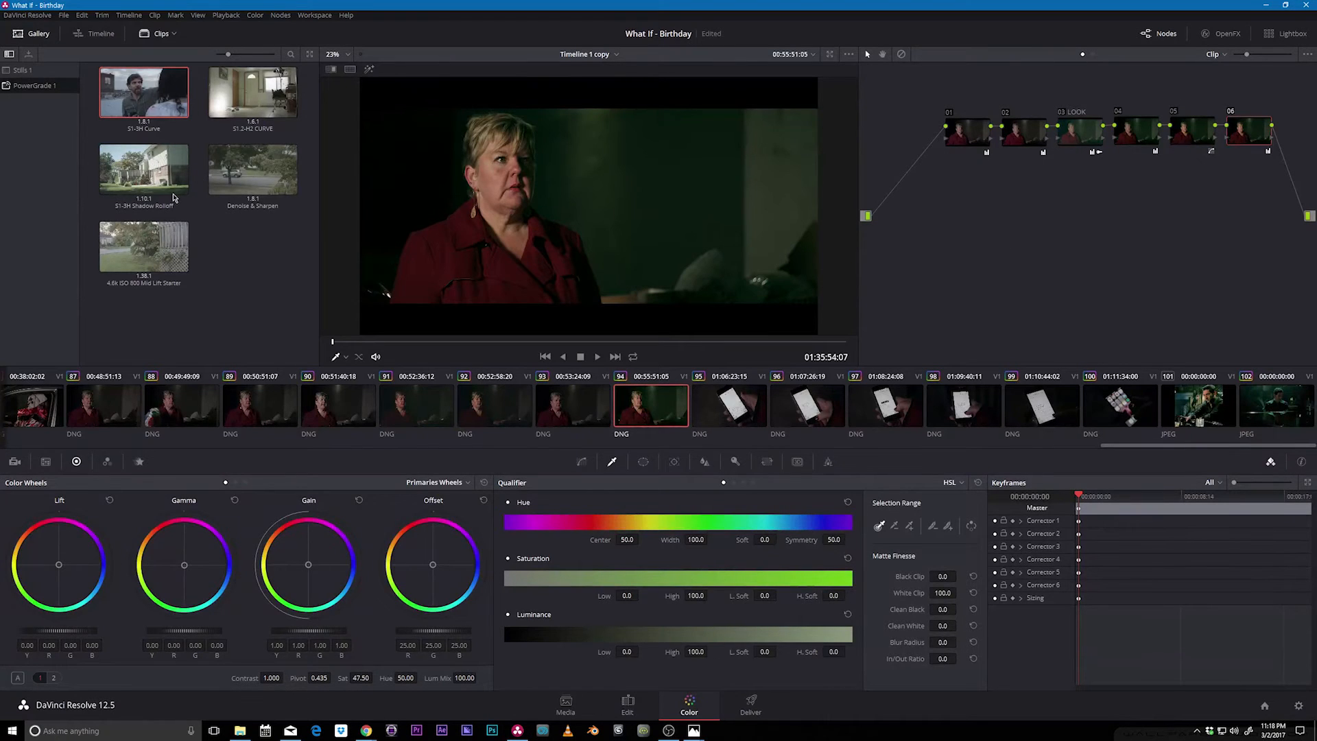
Step: Insert the Denoise & Sharpen PowerGrade ahead of node 01 and inspect the nodes inside its compound node
drag(250, 177, 913, 162)
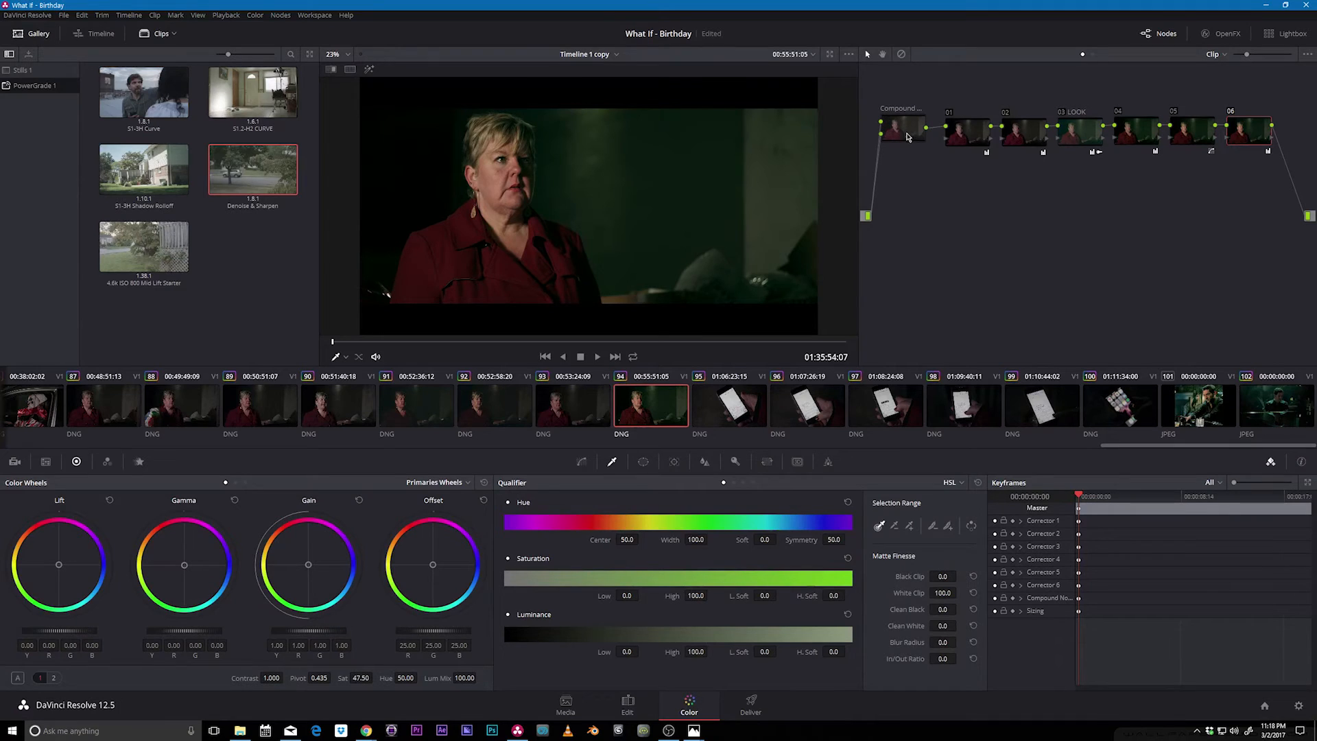
right_click(907, 137)
click(922, 162)
drag(1126, 91, 922, 173)
drag(940, 157, 944, 194)
mouse_move(1128, 101)
mouse_down()
mouse_move(1051, 150)
mouse_move(869, 213)
mouse_up()
mouse_move(940, 134)
mouse_down()
mouse_move(956, 126)
mouse_move(936, 120)
mouse_up()
click(1054, 169)
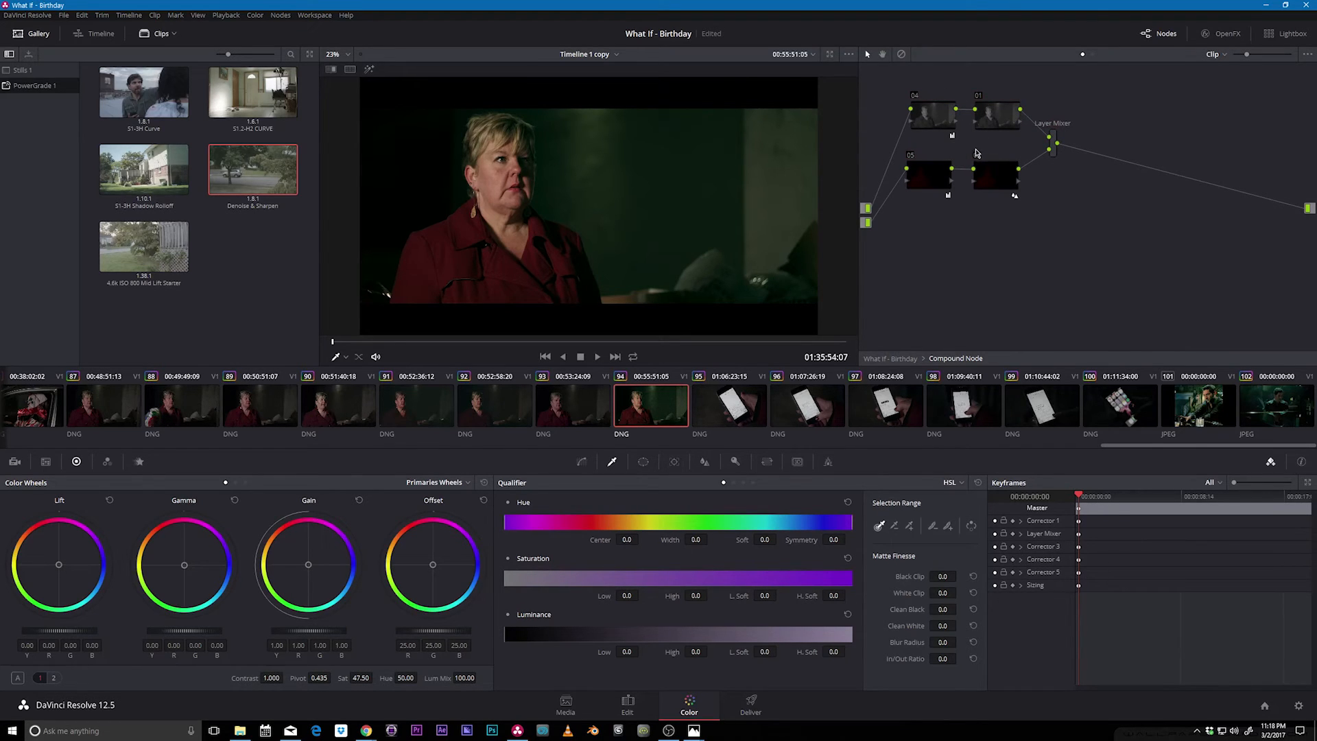
right_click(1059, 209)
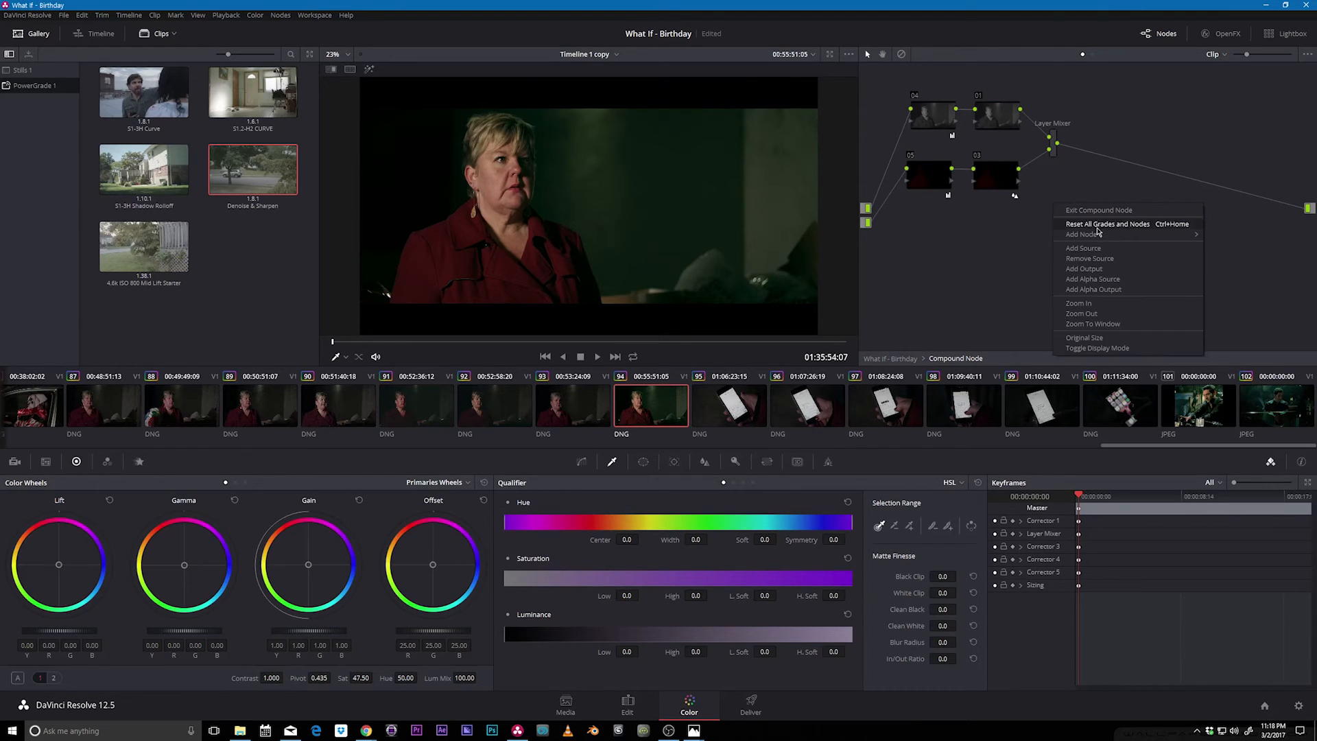
click(1084, 222)
Step: Recheck the compound node's contents and compare the magnified image noise with that node disabled and enabled
drag(908, 141, 908, 144)
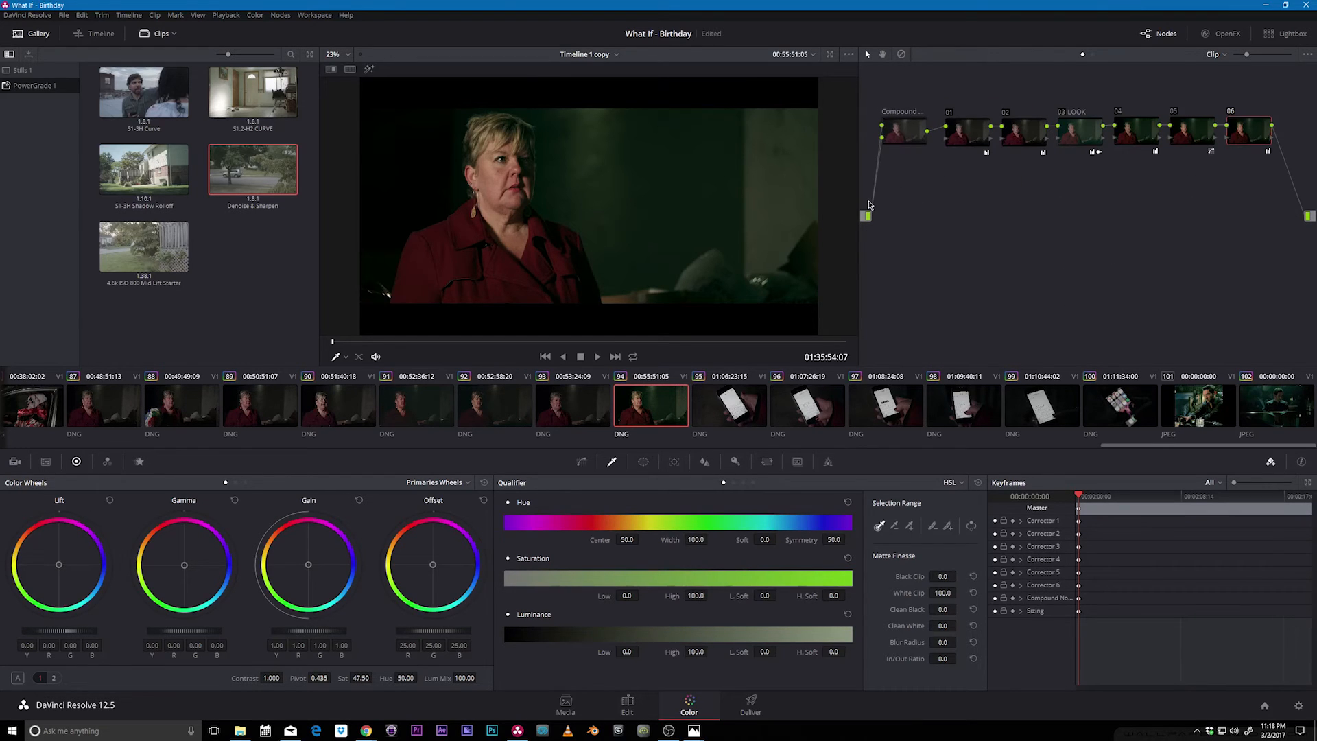
click(903, 141)
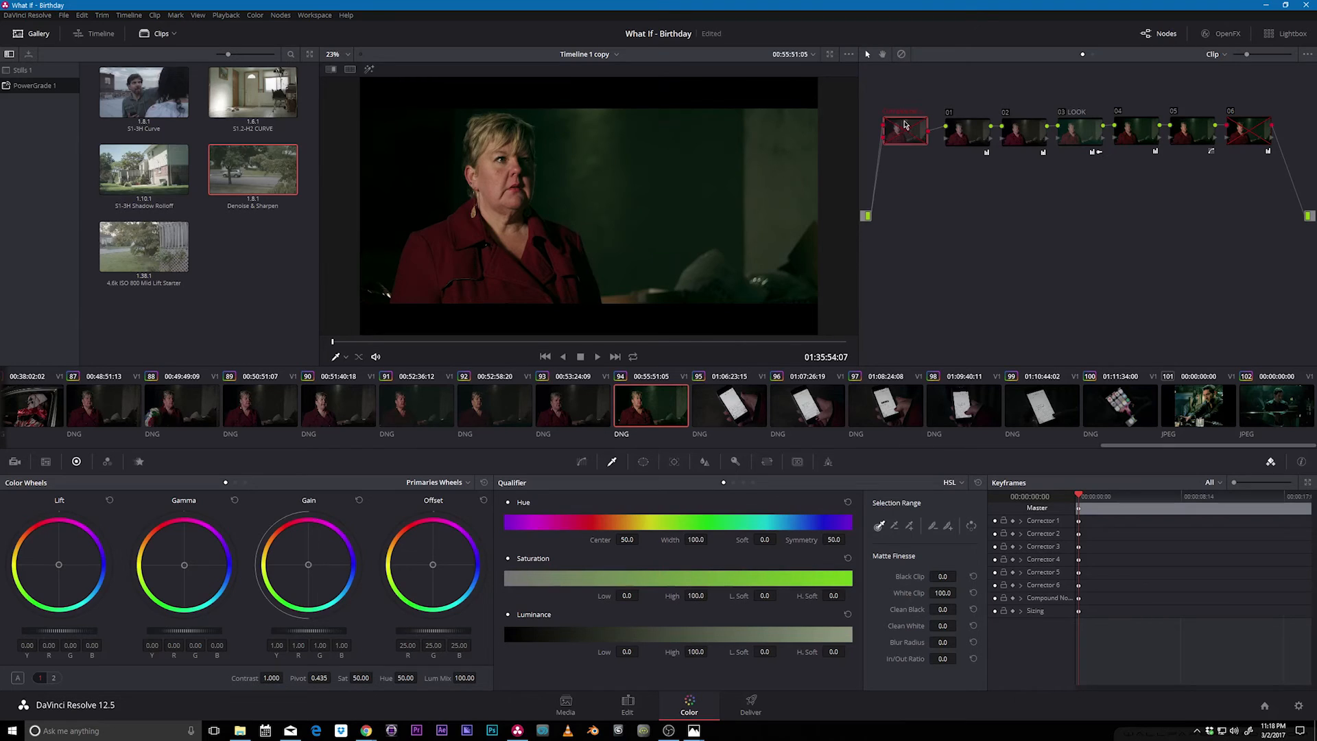
click(1248, 138)
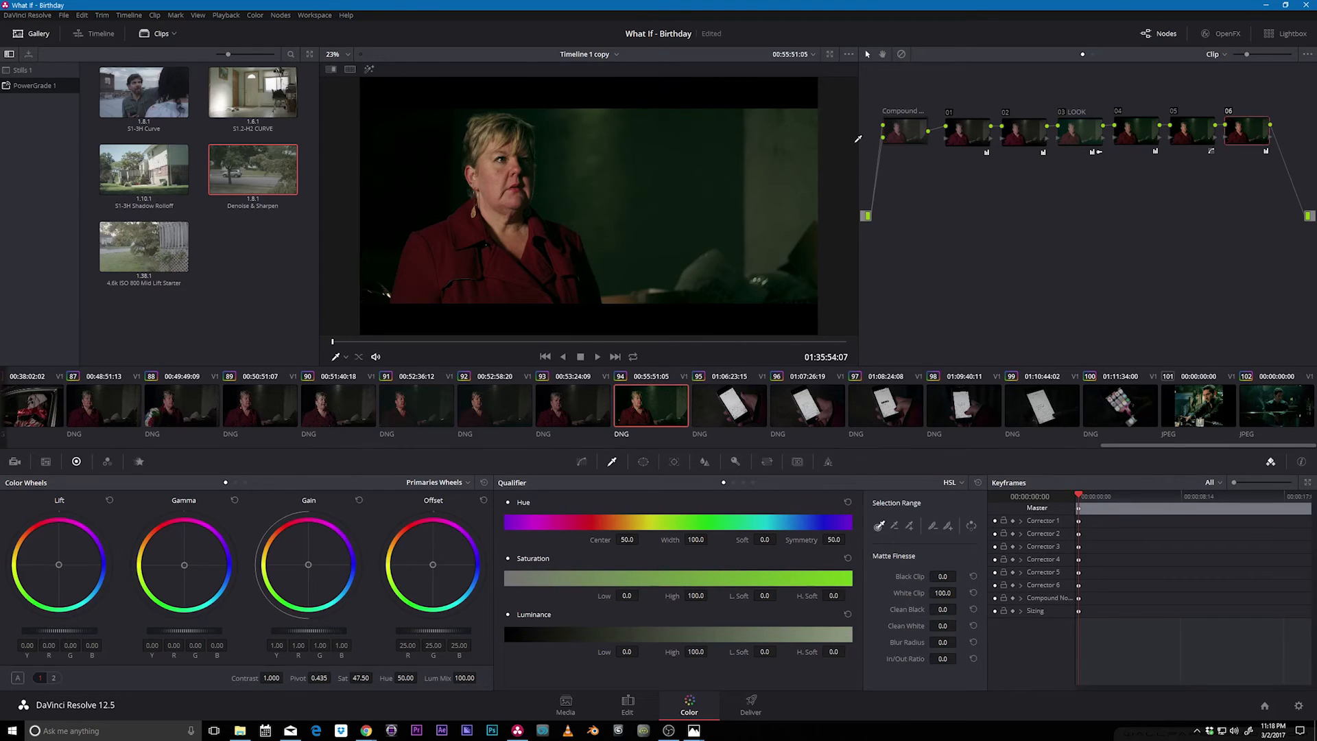
click(893, 139)
right_click(894, 138)
click(940, 156)
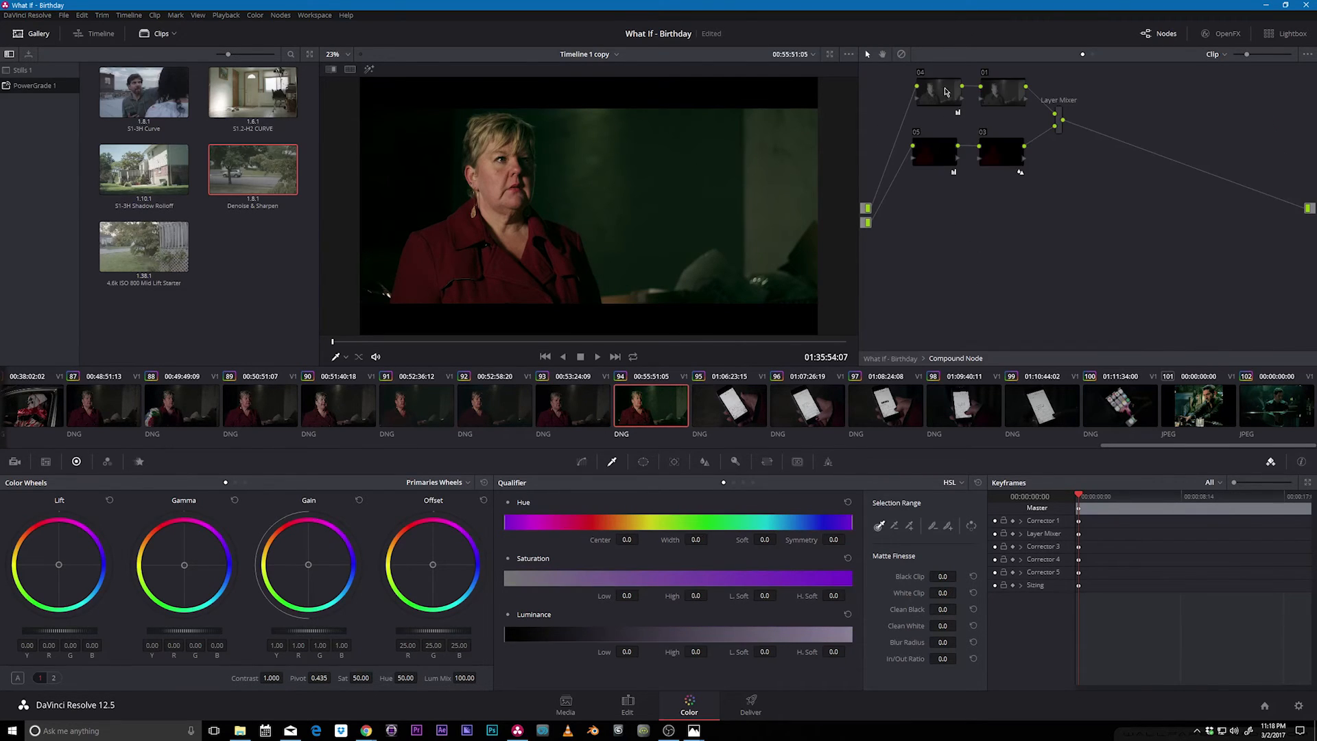
right_click(1084, 198)
click(1125, 203)
scroll(682, 142, up, 10)
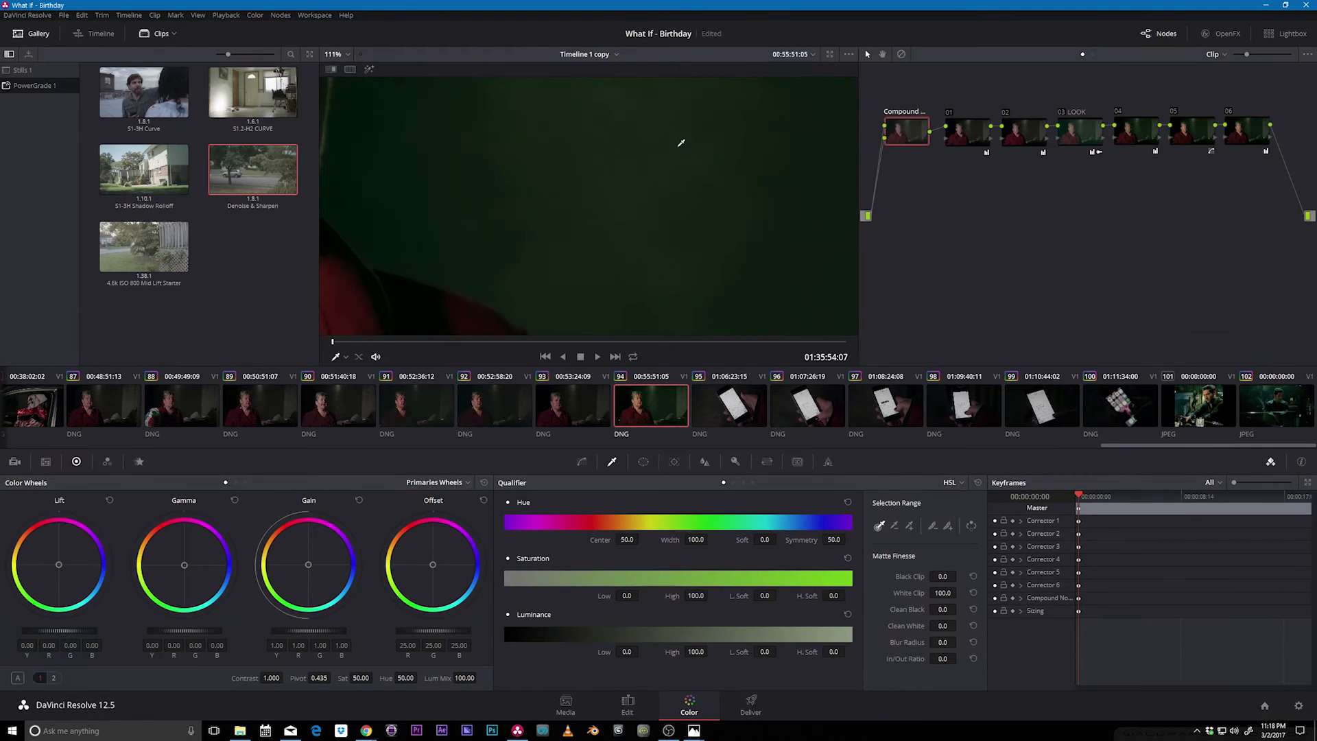
key(ctrl+d)
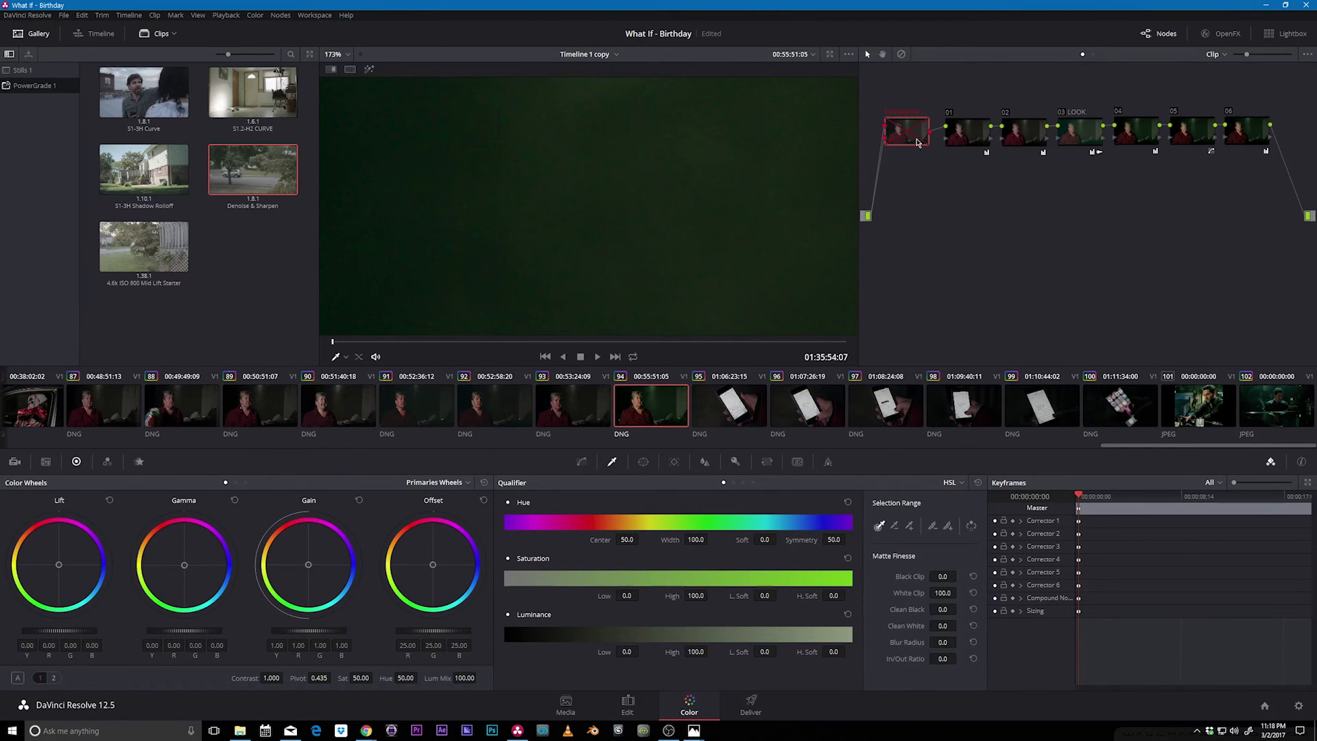
key(ctrl+d)
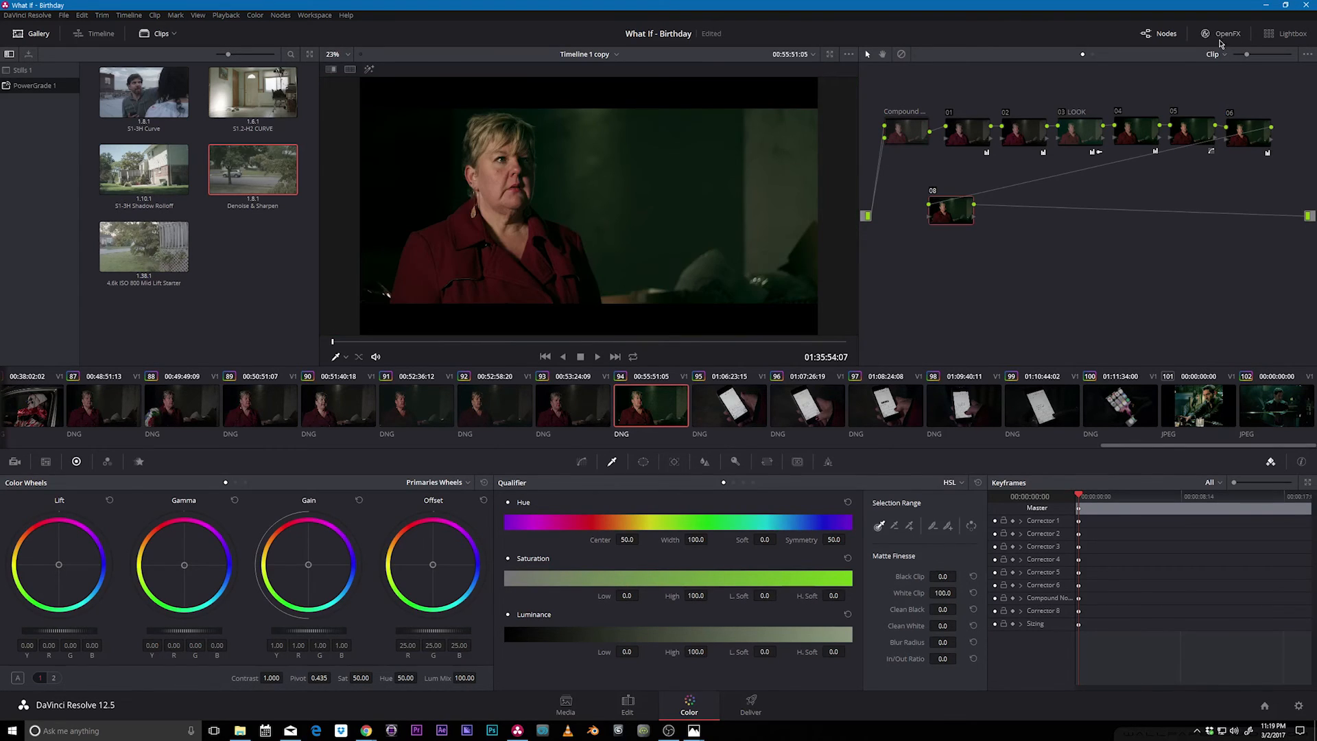
Step: Apply the FilmConvert Pro effect to node 08 and set its film color and curve to 0
click(1220, 35)
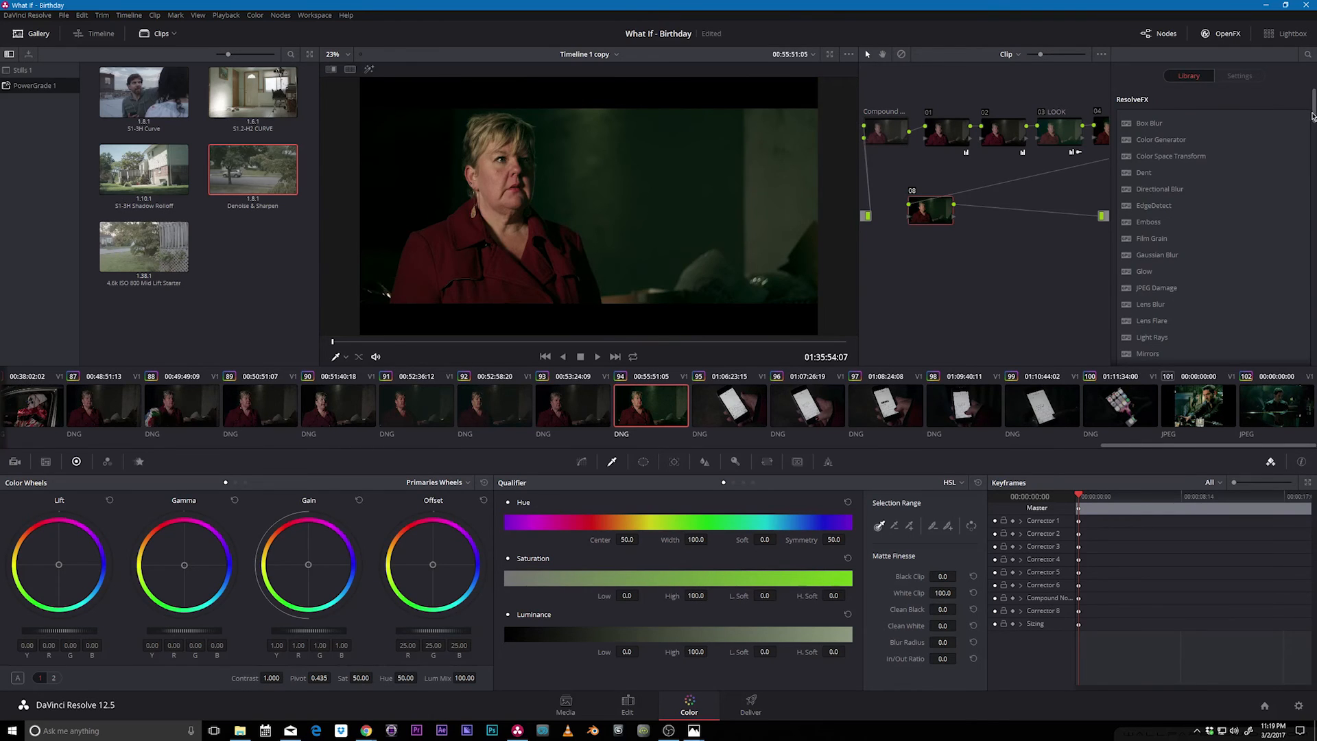
drag(1166, 350, 925, 209)
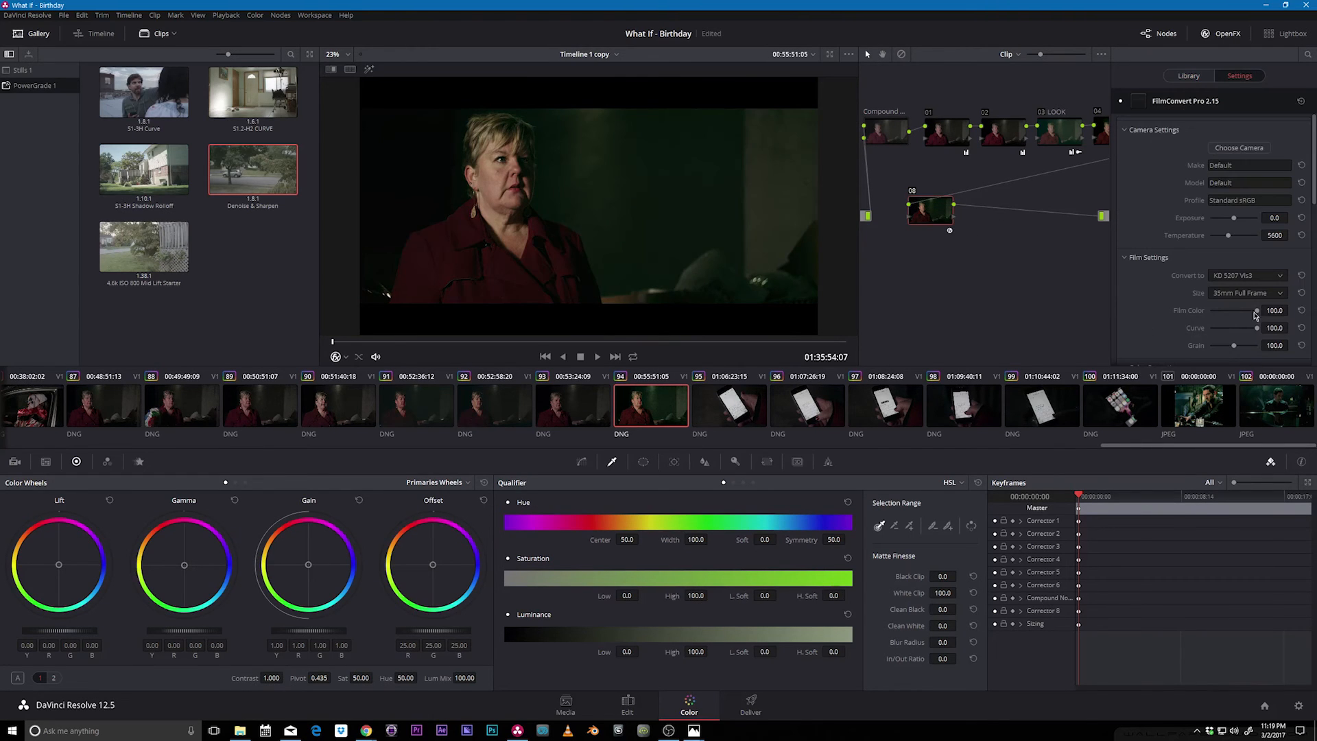
drag(1255, 311, 1111, 332)
Step: Set the FilmConvert grain amount to 45
drag(1232, 346, 1225, 346)
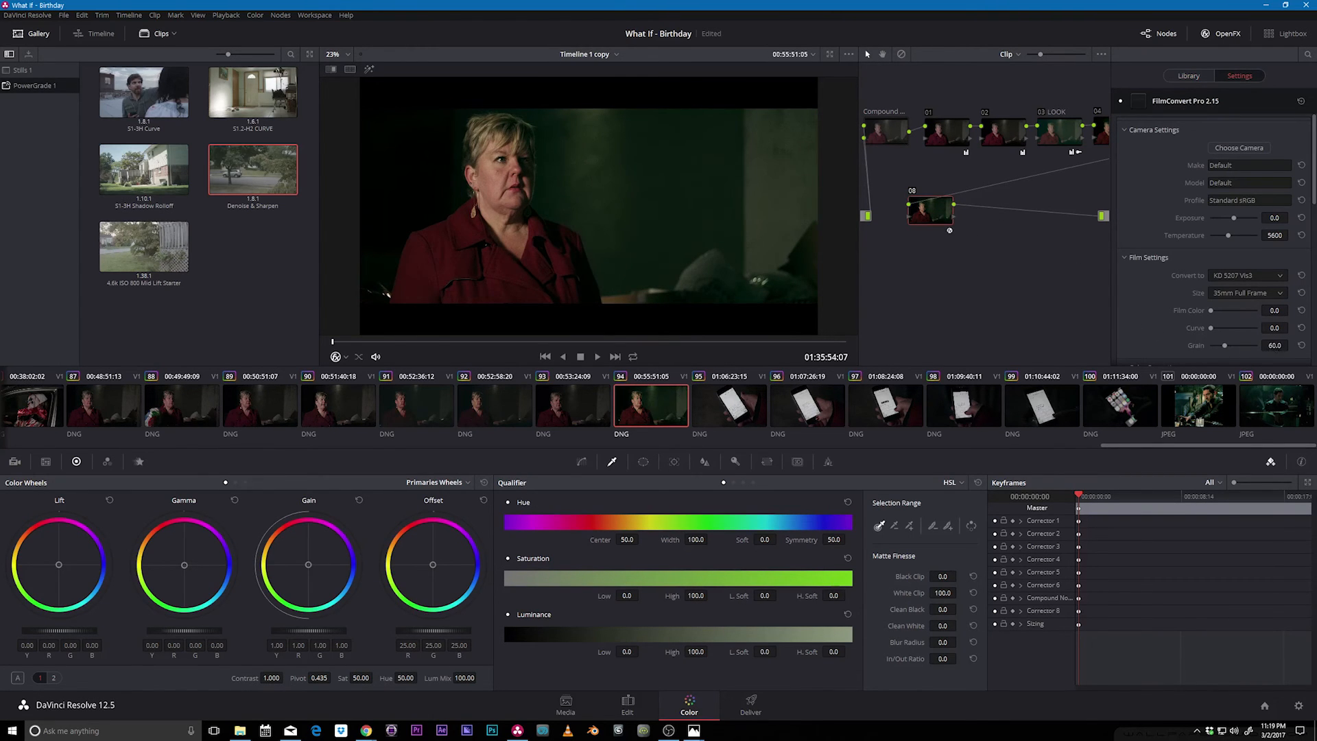
double_click(1275, 347)
text(45)
key(Return)
text(.)
key(BackSpace)
text(45)
key(Return)
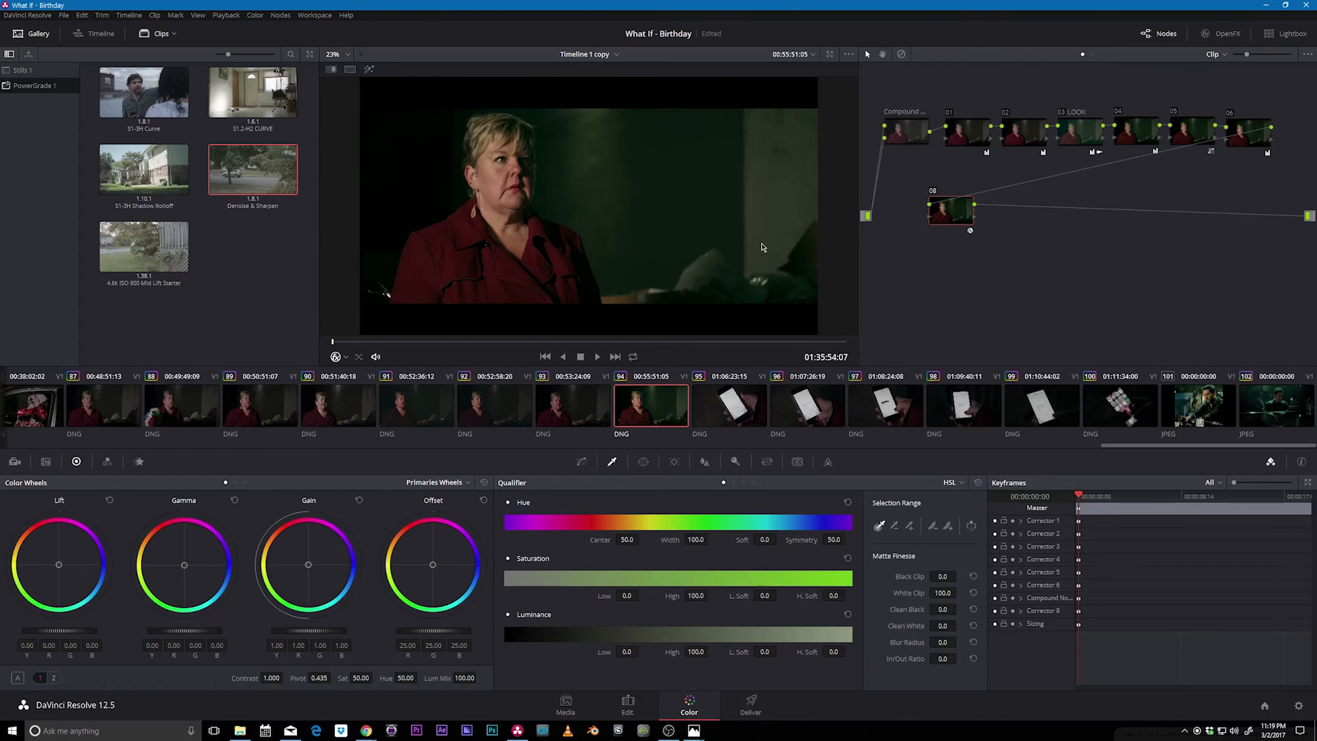
Step: Scrub through the finished grade at full screen and compare it with the Lucifer reference photo
key(ctrl+f)
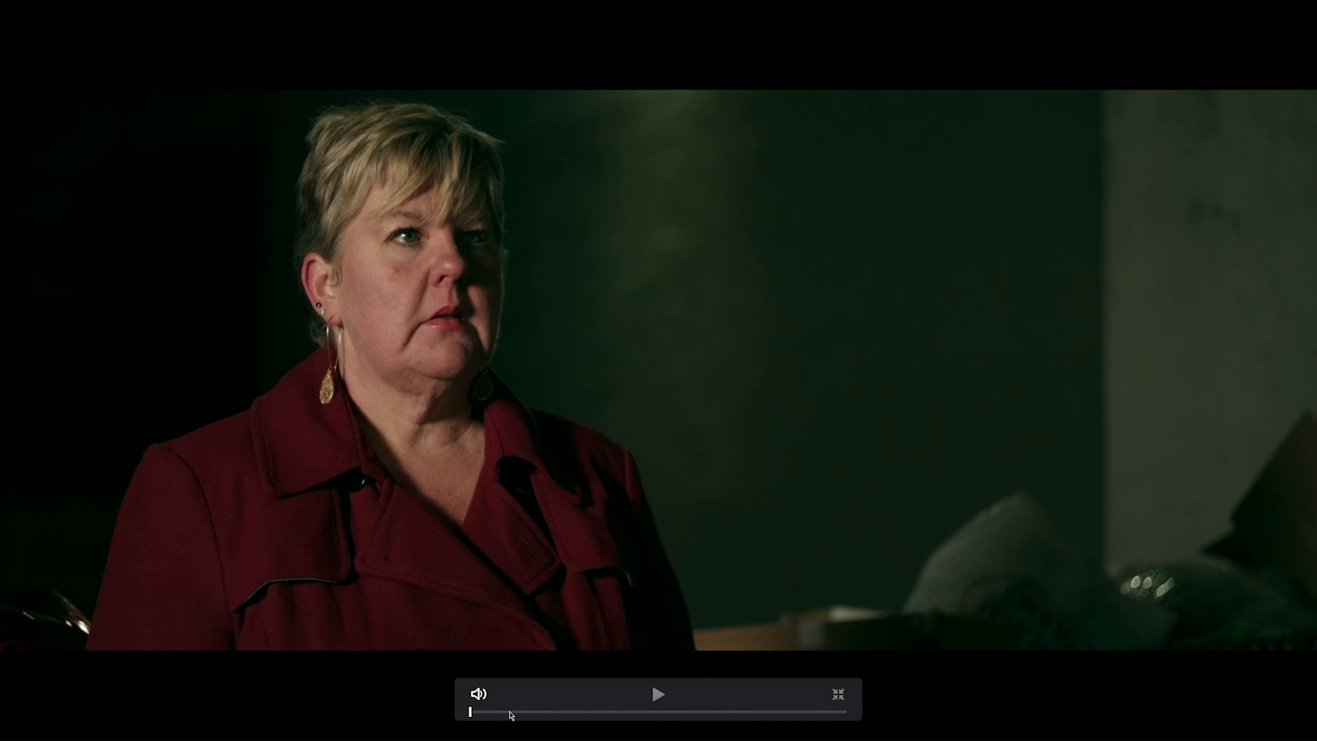
drag(556, 711, 400, 714)
drag(620, 712, 461, 713)
key(alt+Tab)
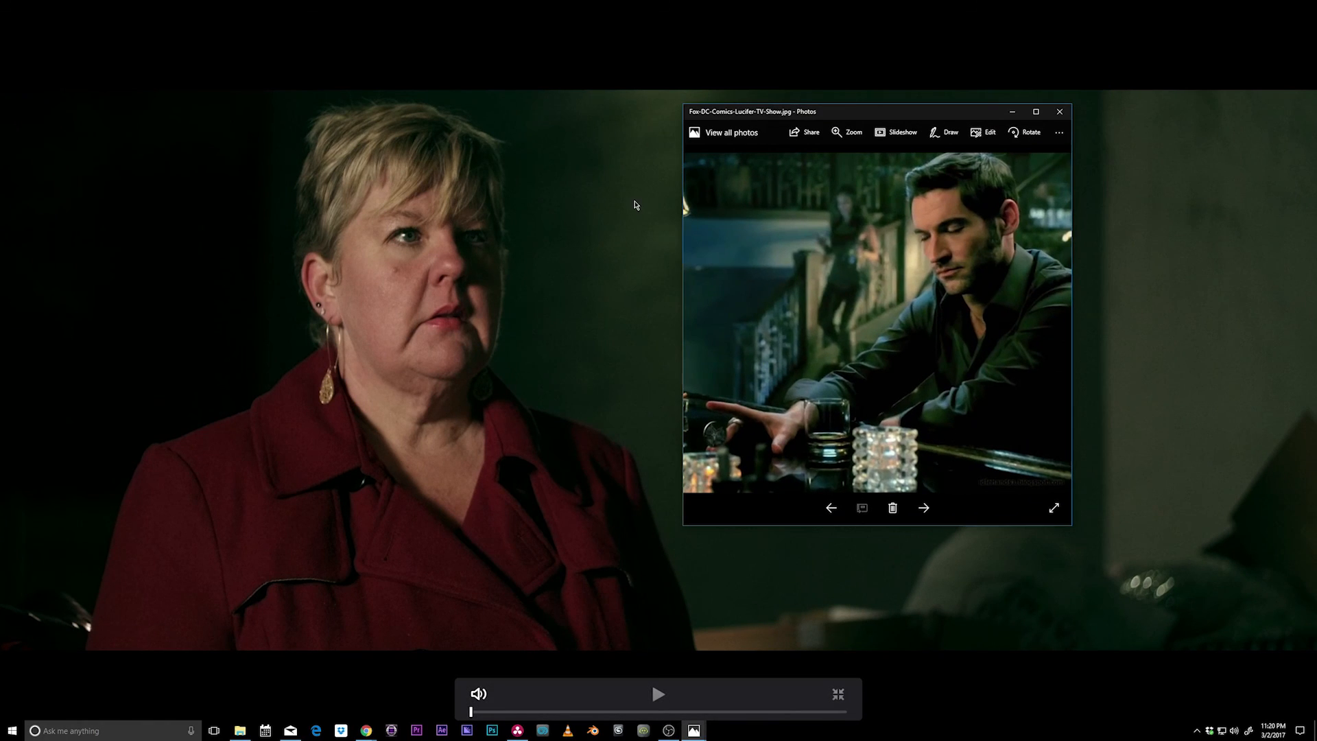